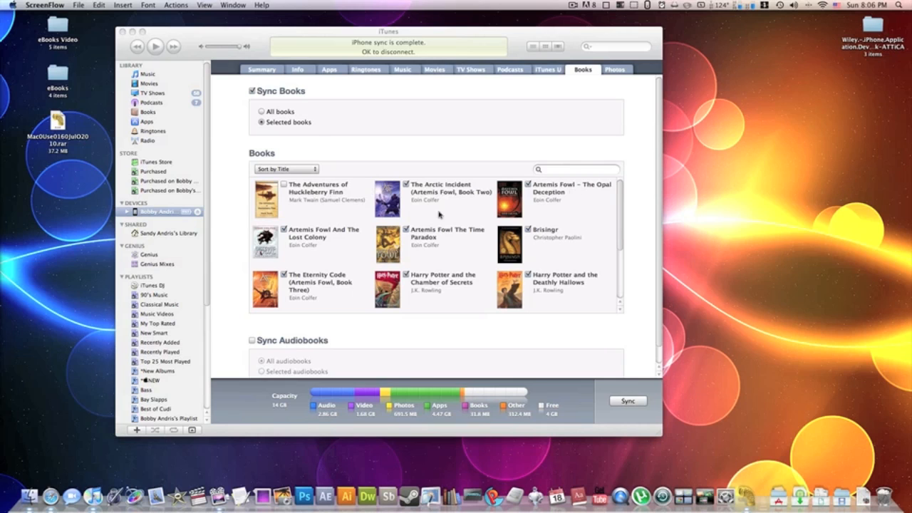
Review the list of books chosen for syncing to the iPhone, from The Adventures of Huckleberry Finn through Winnie-the-Pooh
scroll(436, 249, down, 5)
scroll(436, 249, up, 5)
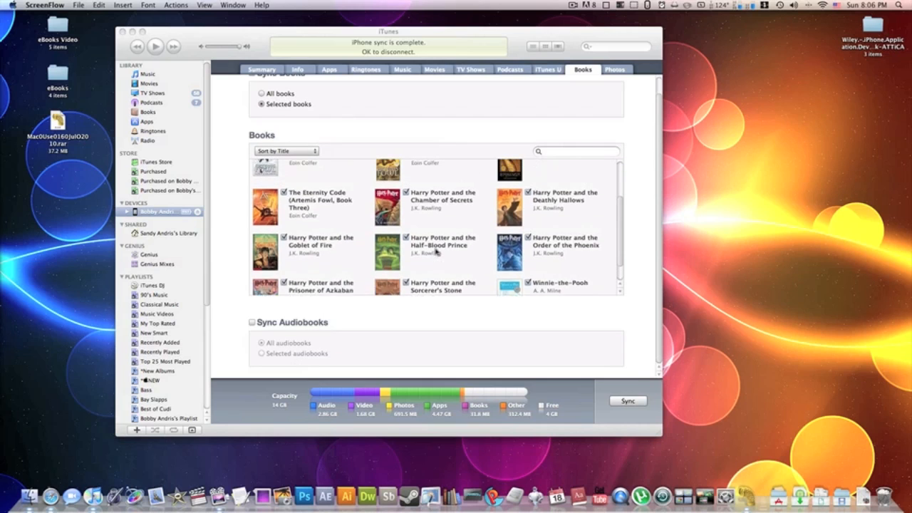
scroll(436, 250, up, 2)
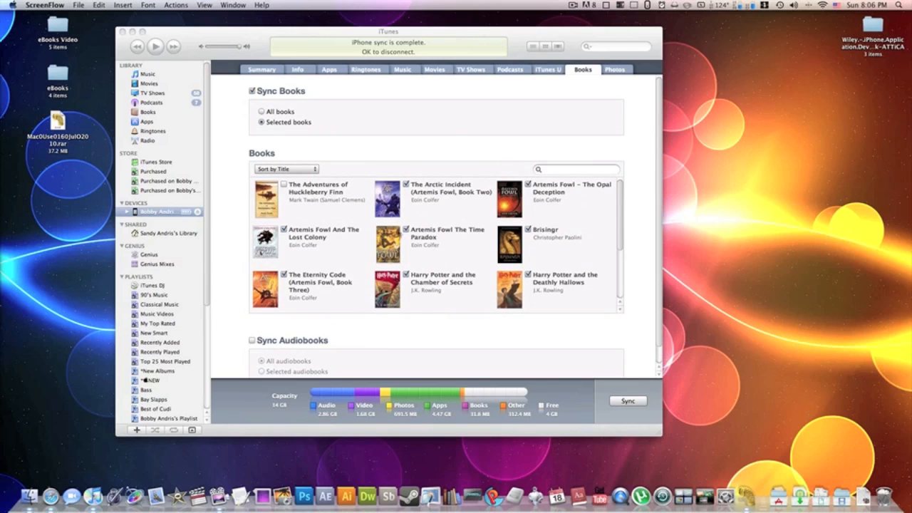
scroll(456, 204, down, 5)
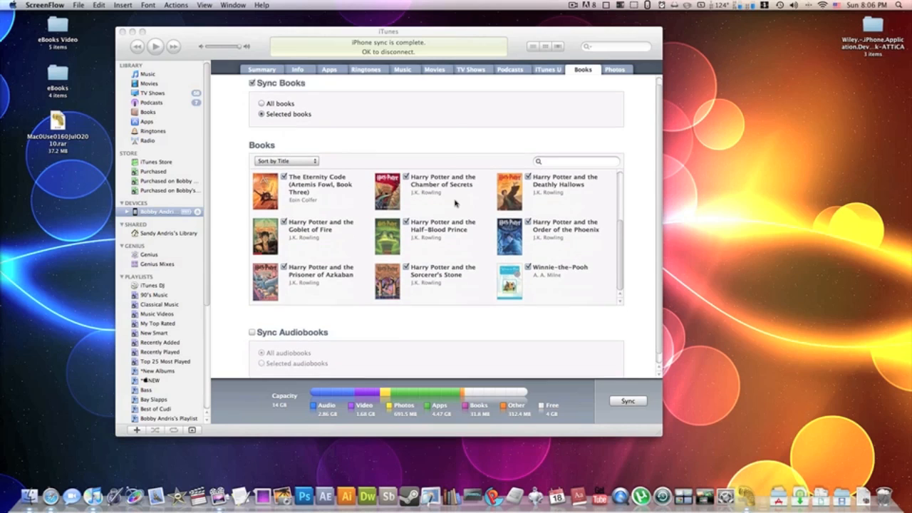
scroll(529, 250, up, 5)
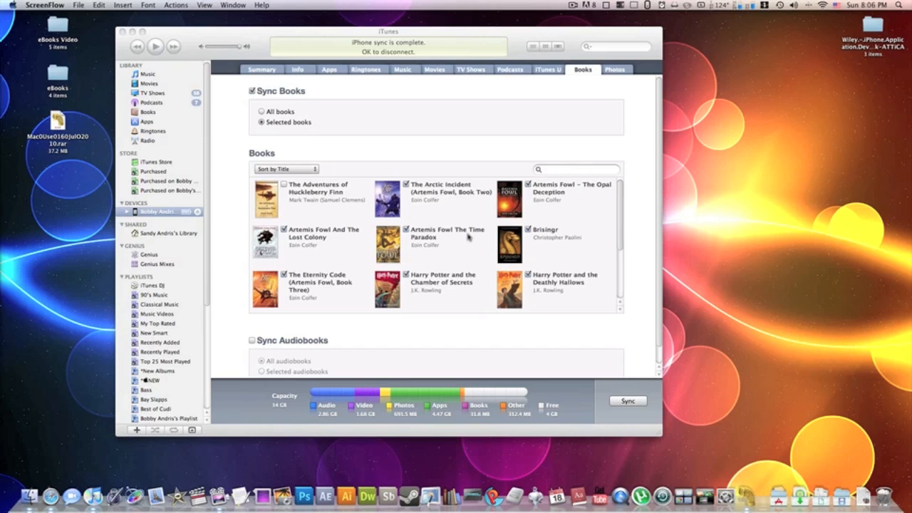
scroll(468, 238, down, 5)
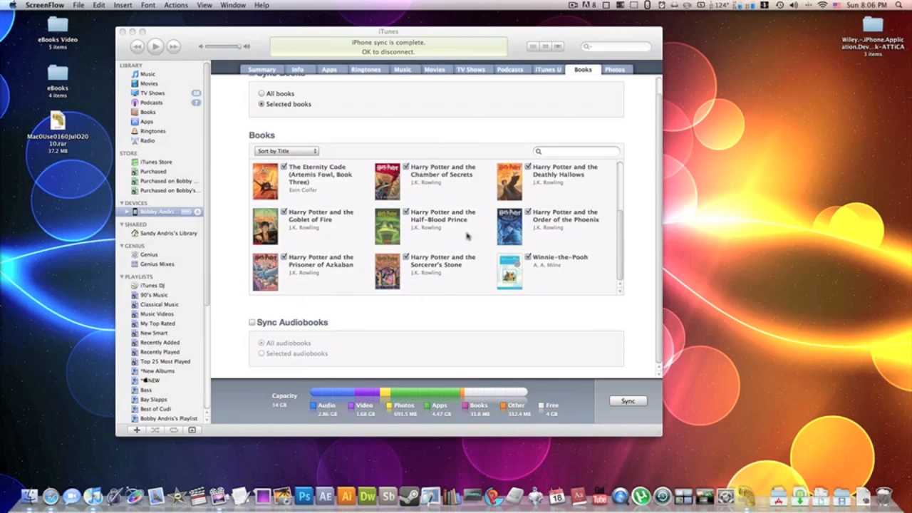
scroll(468, 238, up, 5)
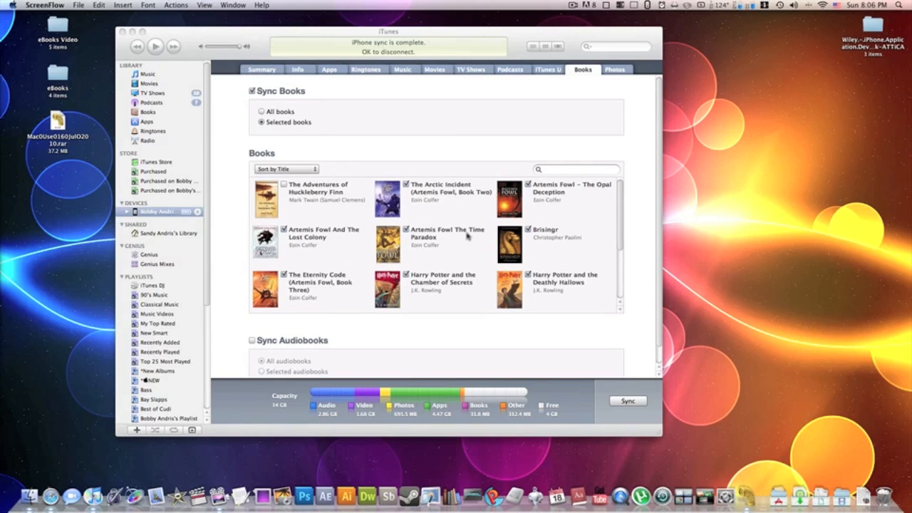
Switch to Safari, restore the epubBooks eBook Readers page and look through its Apple iPhone and iPod Touch article
click(101, 185)
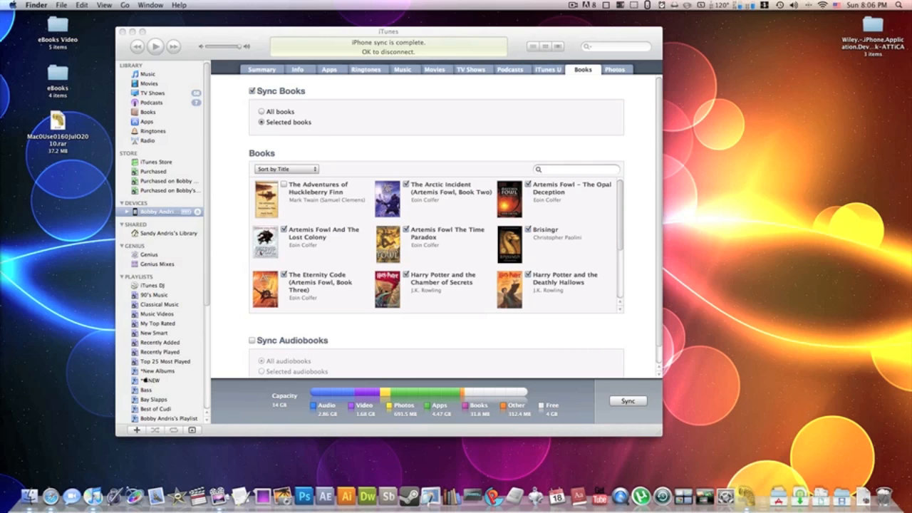
key(super+Tab)
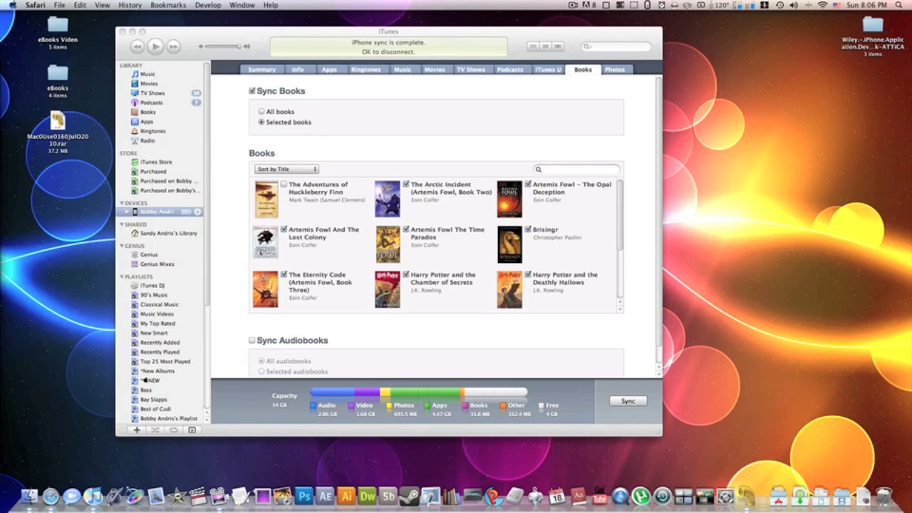
drag(32, 63, 578, 42)
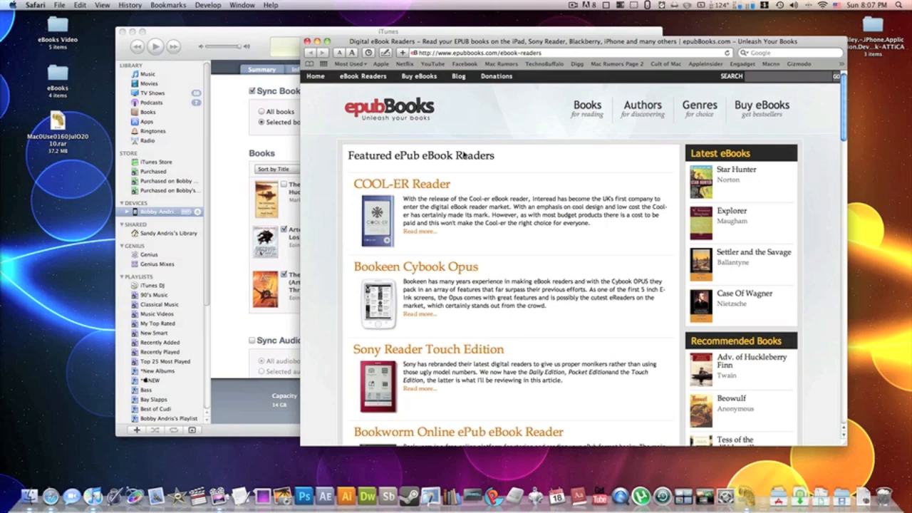
scroll(468, 185, down, 10)
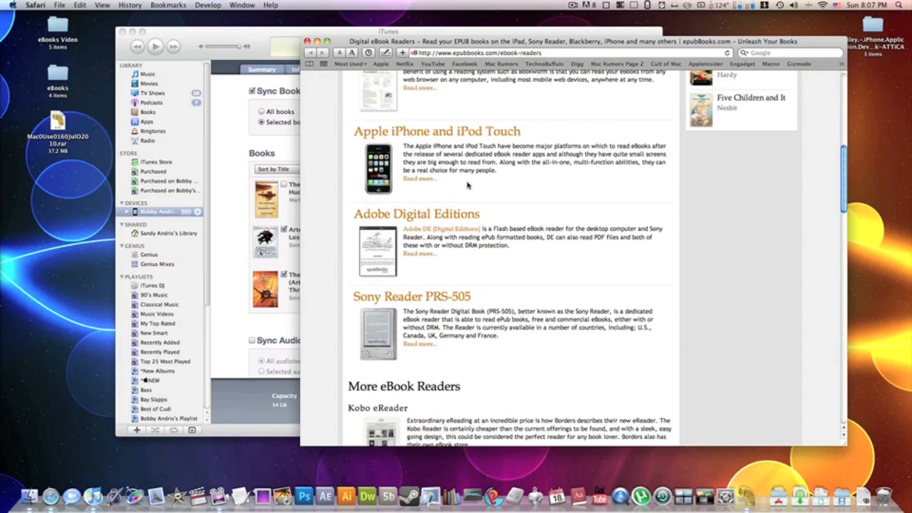
click(452, 134)
scroll(430, 183, down, 14)
scroll(399, 107, up, 14)
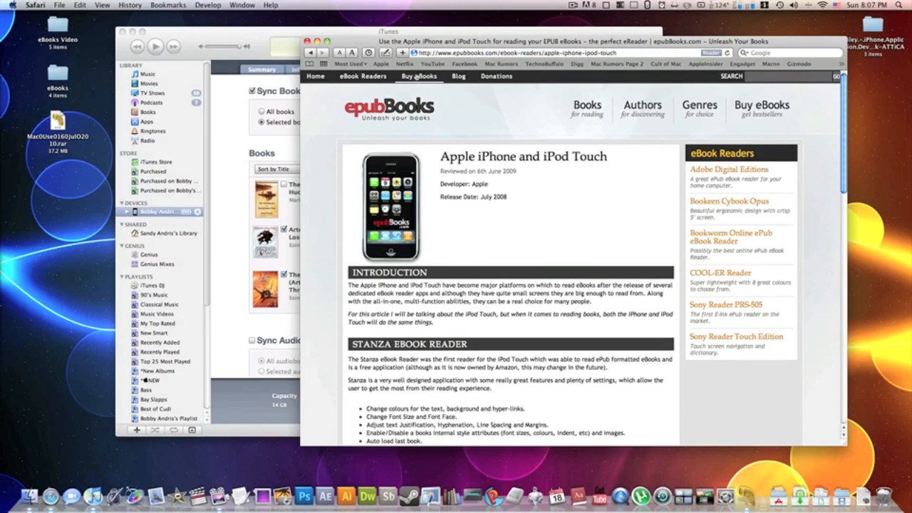
View the download page for The Adventures of Huckleberry Finn from the epubBooks home page's recommendations, then close the window
click(315, 75)
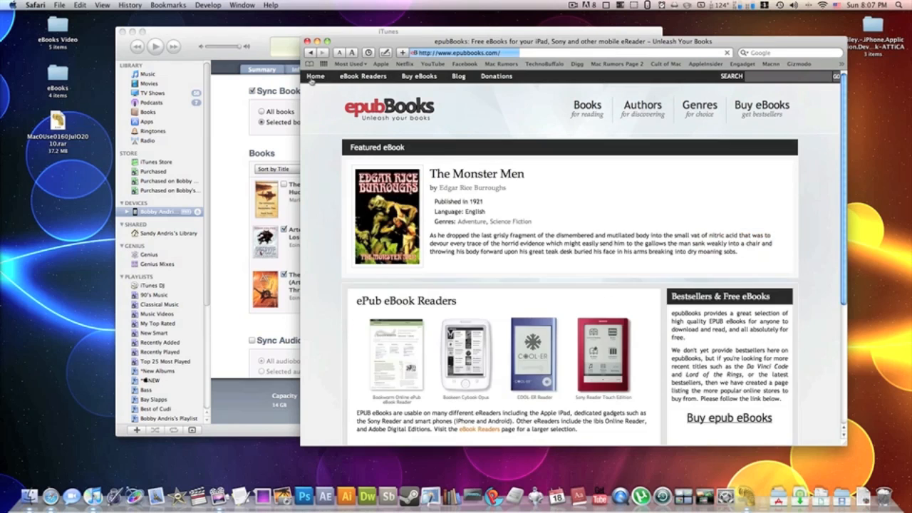
scroll(508, 238, down, 10)
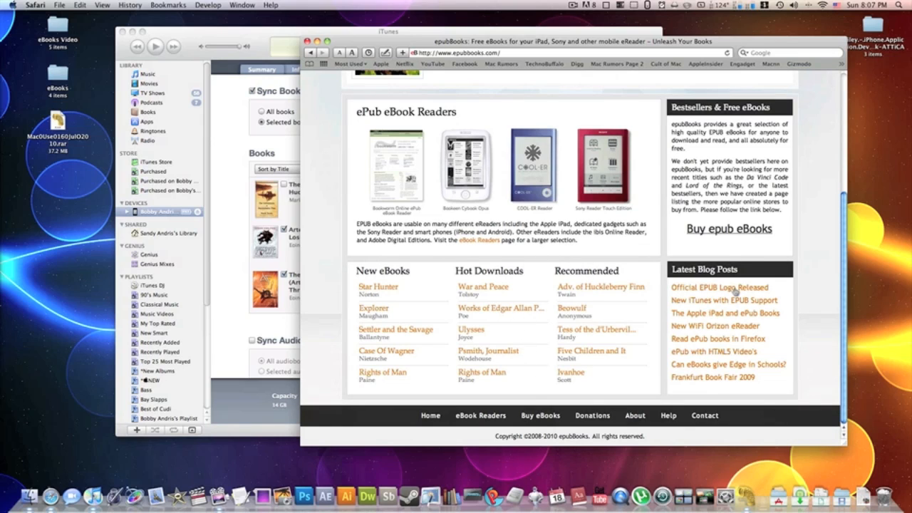
click(584, 288)
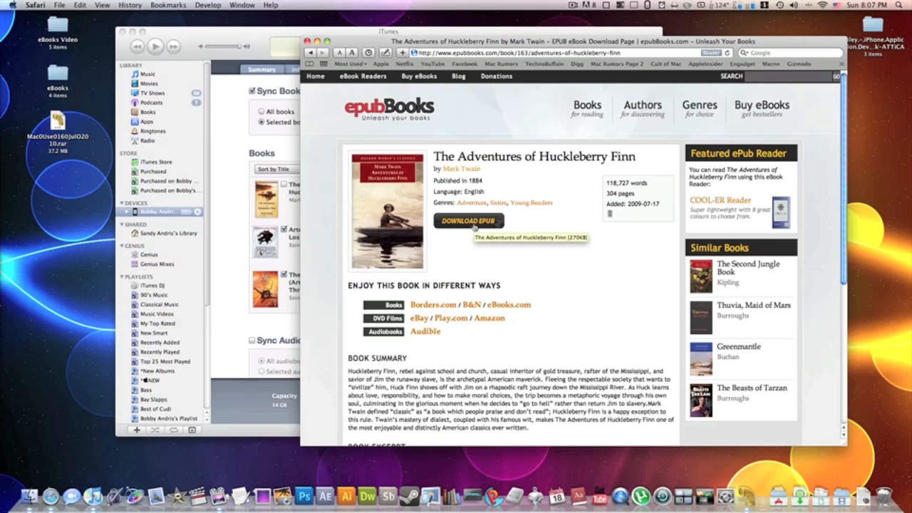
click(307, 42)
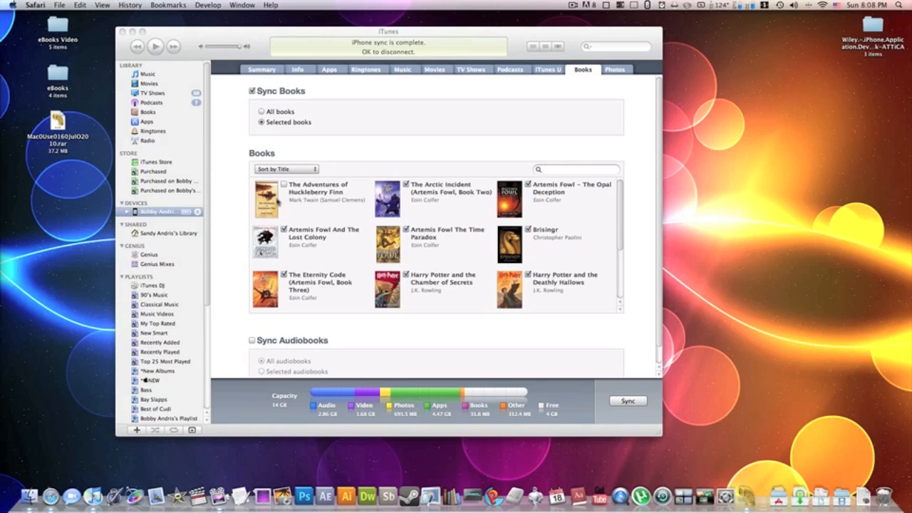
Switch to iTunes, display the Books library and point out The Adventures of Huckleberry Finn among its titles
click(153, 114)
scroll(393, 198, down, 5)
scroll(392, 197, up, 5)
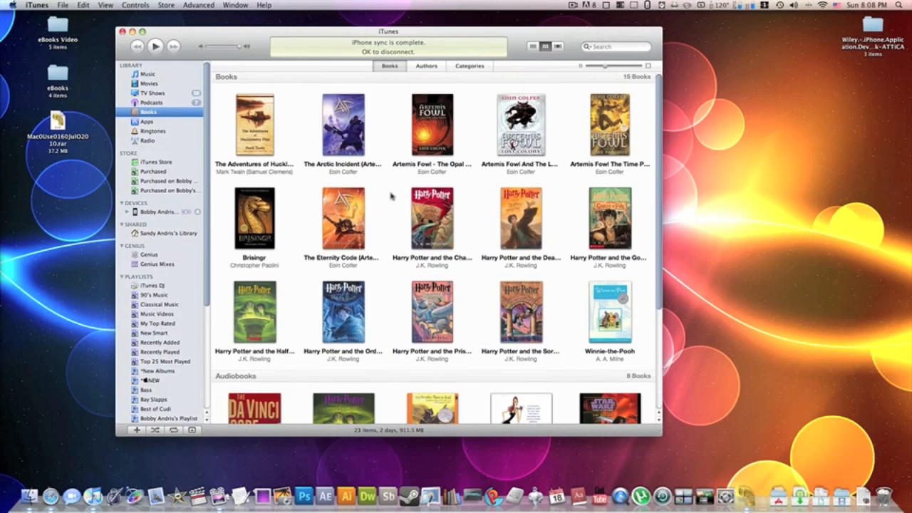
click(270, 130)
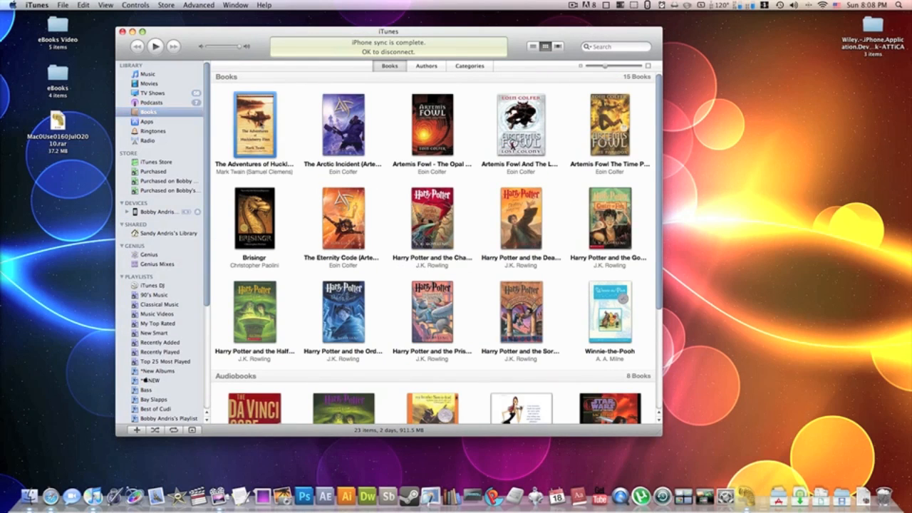
click(298, 129)
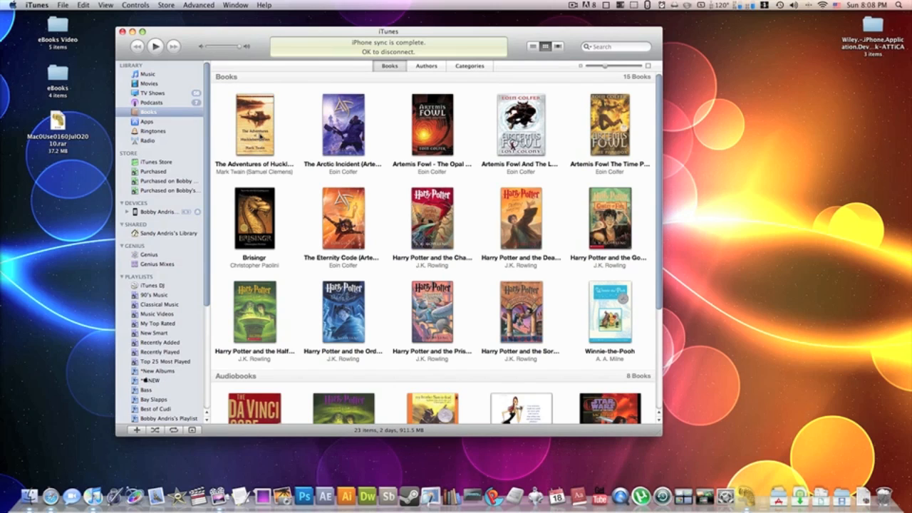
drag(264, 32, 260, 32)
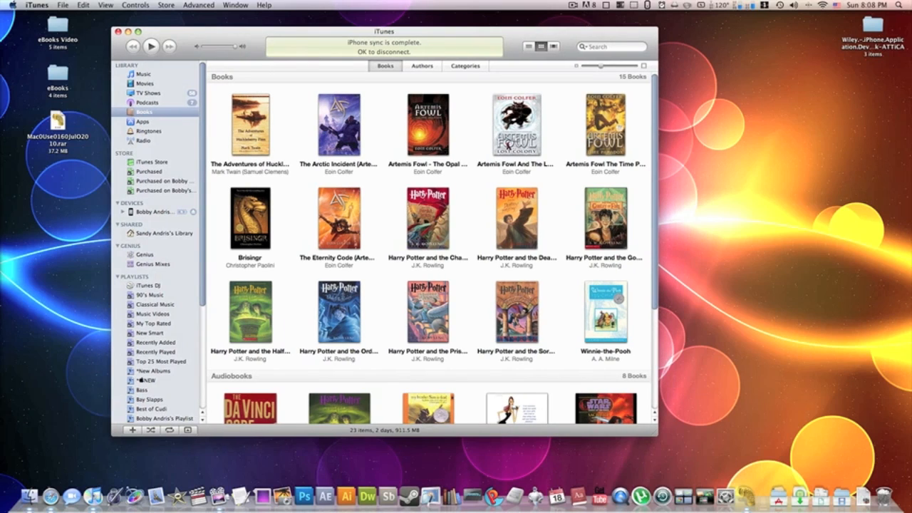
Switch to Safari and restore the WorldMags.net window in front of iTunes
key(super+Tab)
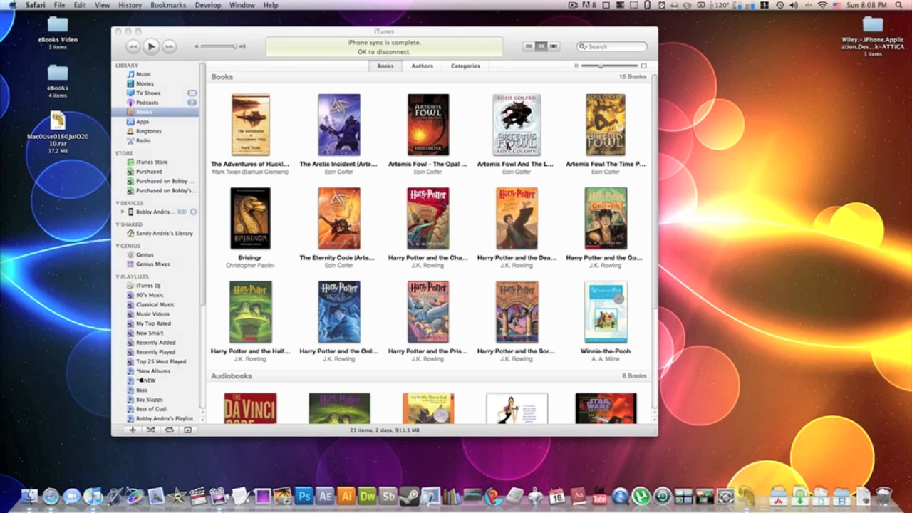
key(F9)
key(F9)
drag(0, 63, 631, 40)
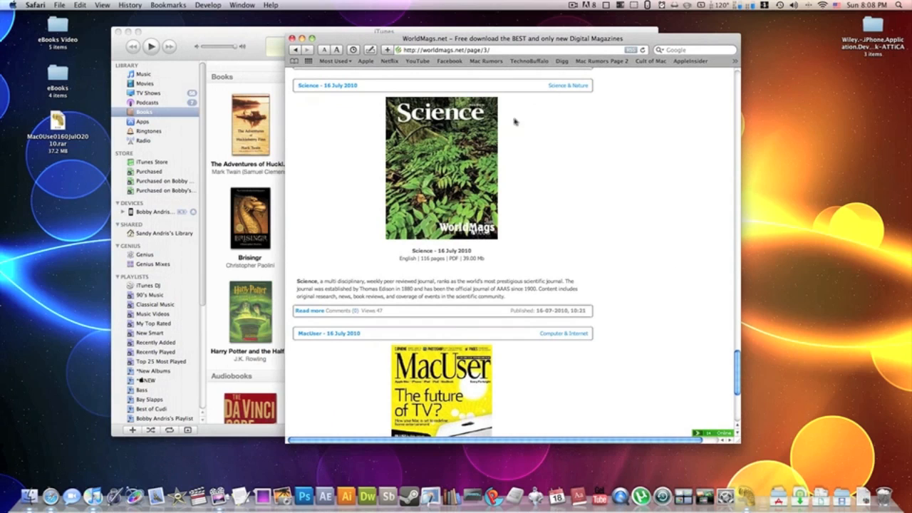
Browse the WorldMags.net magazine listings and categories down to the MacUser - 16 July 2010 entry
scroll(637, 207, up, 10)
scroll(636, 208, up, 15)
scroll(636, 207, down, 8)
scroll(636, 207, down, 4)
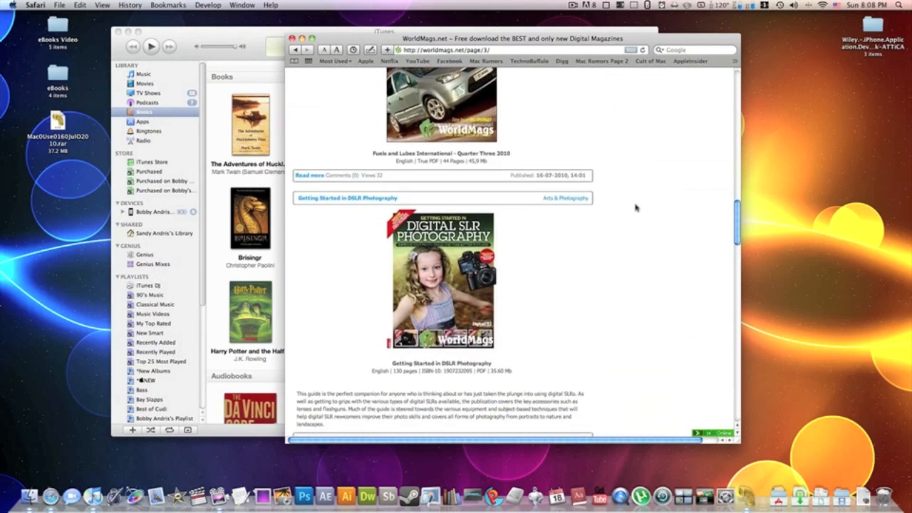
scroll(636, 207, up, 8)
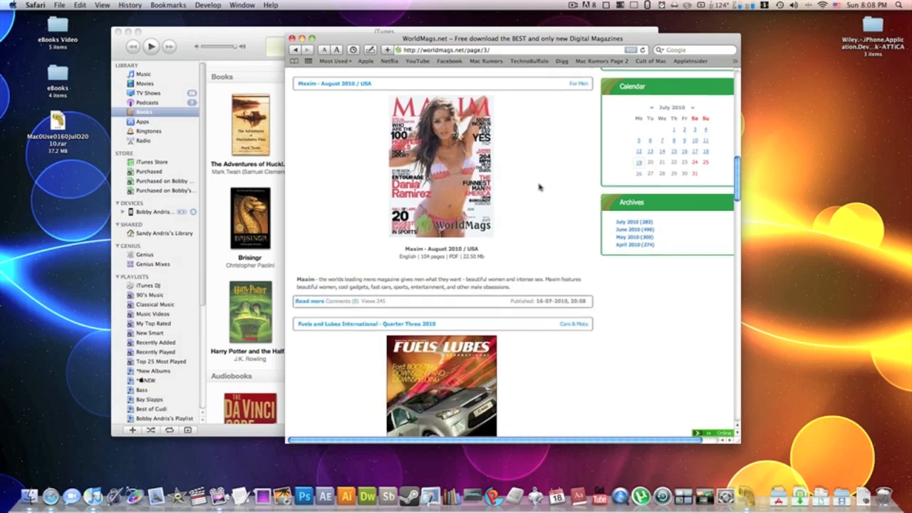
scroll(539, 188, down, 8)
scroll(539, 187, down, 15)
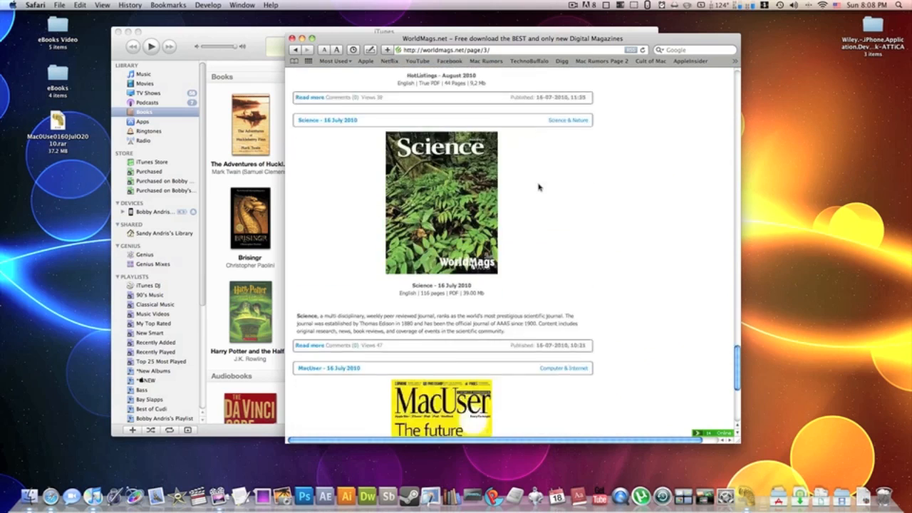
scroll(539, 187, up, 15)
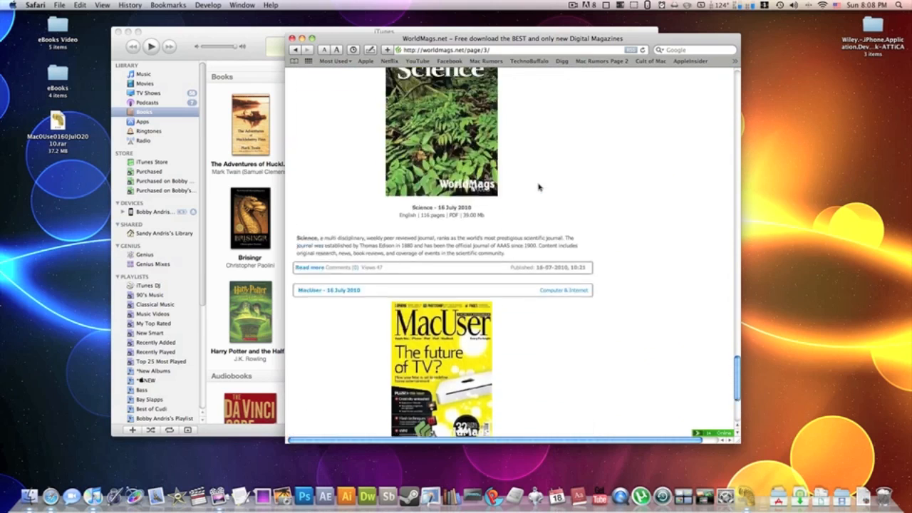
scroll(540, 187, up, 10)
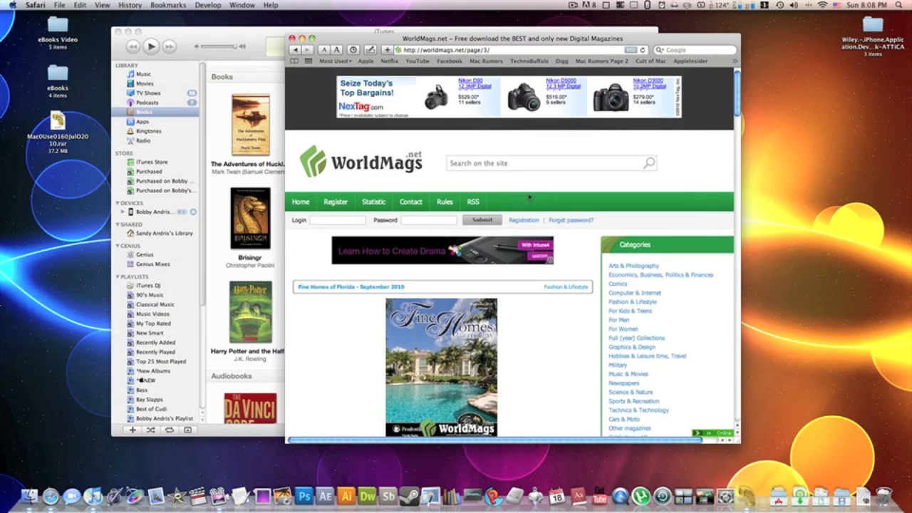
scroll(532, 191, down, 10)
scroll(529, 198, down, 10)
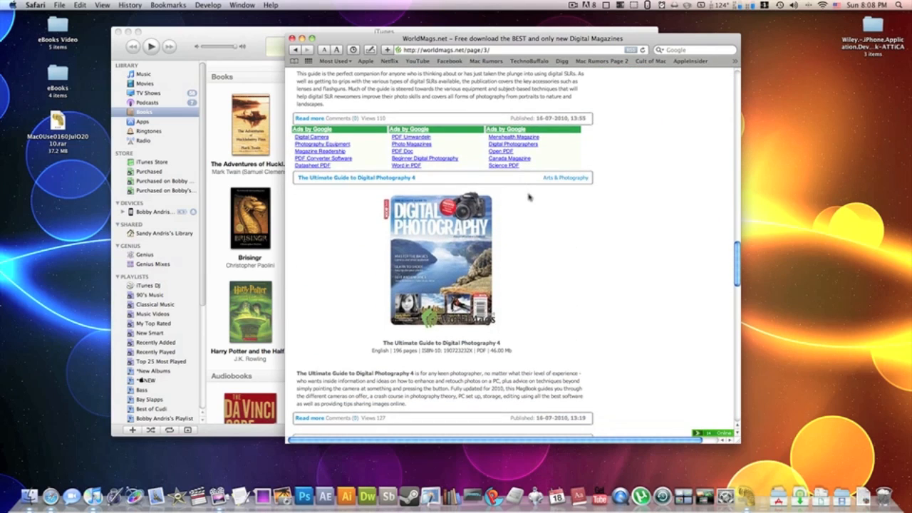
scroll(529, 197, down, 10)
scroll(528, 198, down, 1)
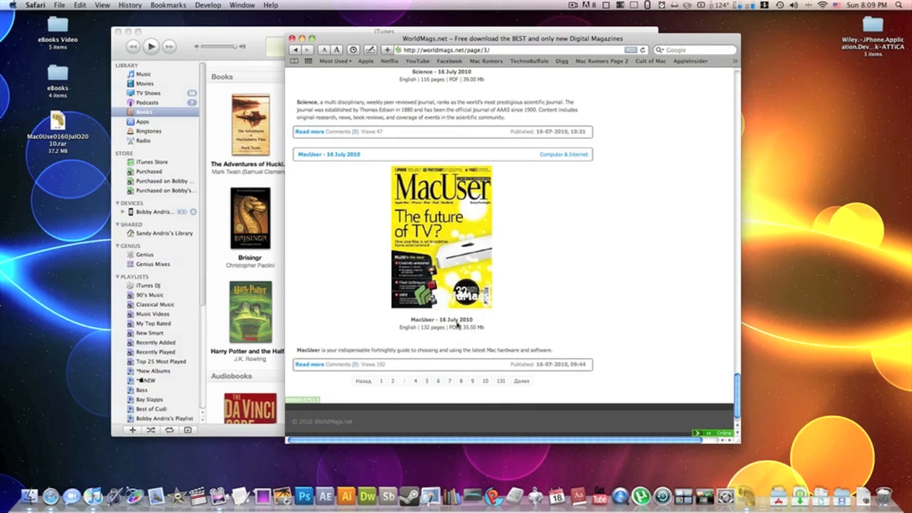
Open the MacUser - 16 July 2010 page, follow its hotfile.com download link and close the window that opens
click(328, 157)
scroll(397, 257, down, 5)
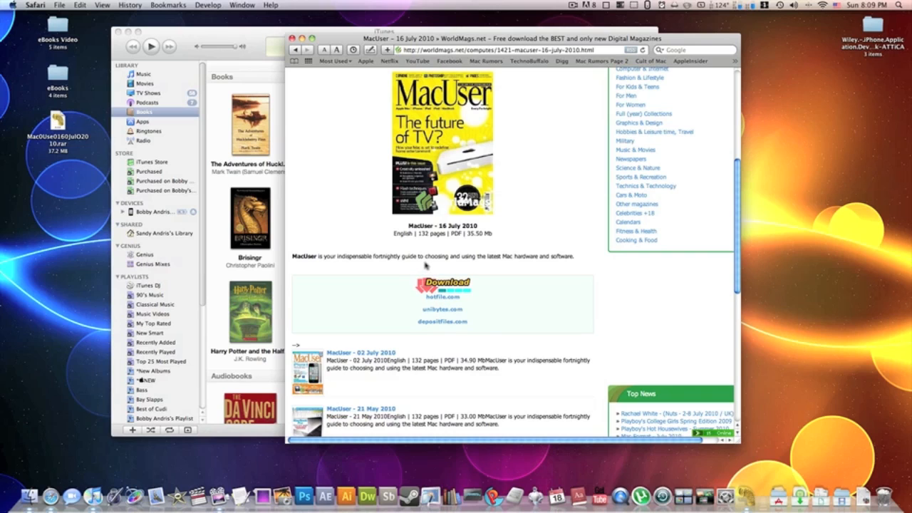
click(447, 302)
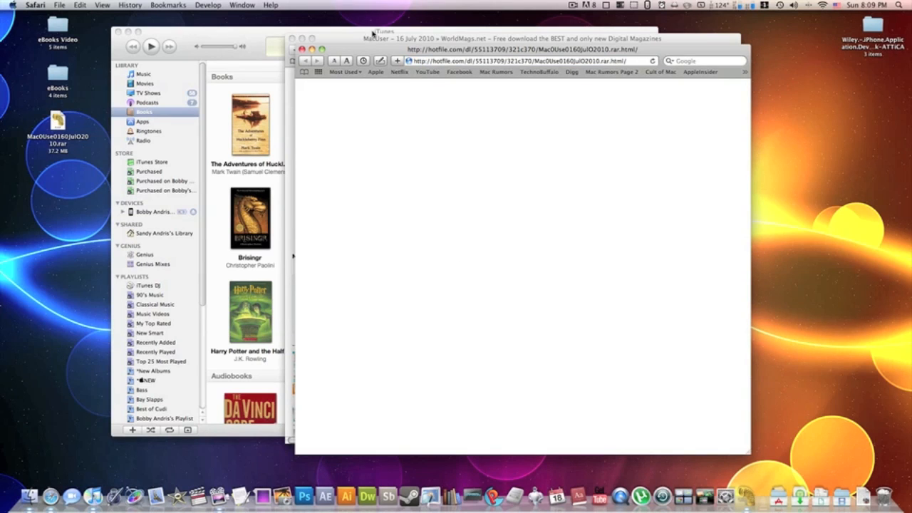
click(302, 49)
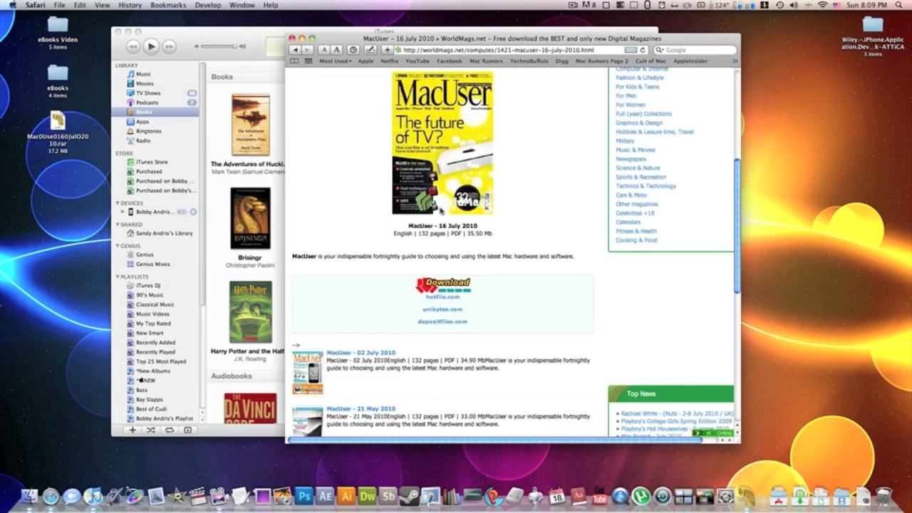
Open the magazine's unibytes.com download page, choose the free download option and close that window
click(442, 312)
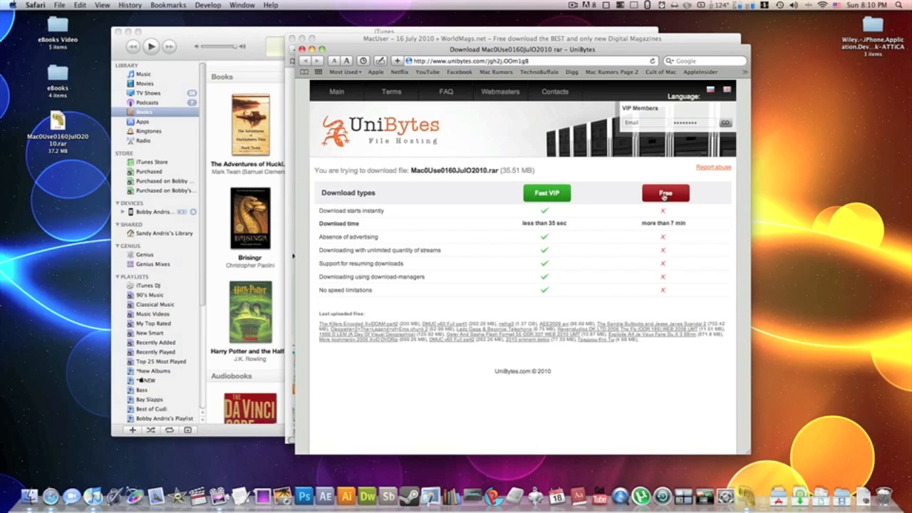
click(664, 197)
click(301, 48)
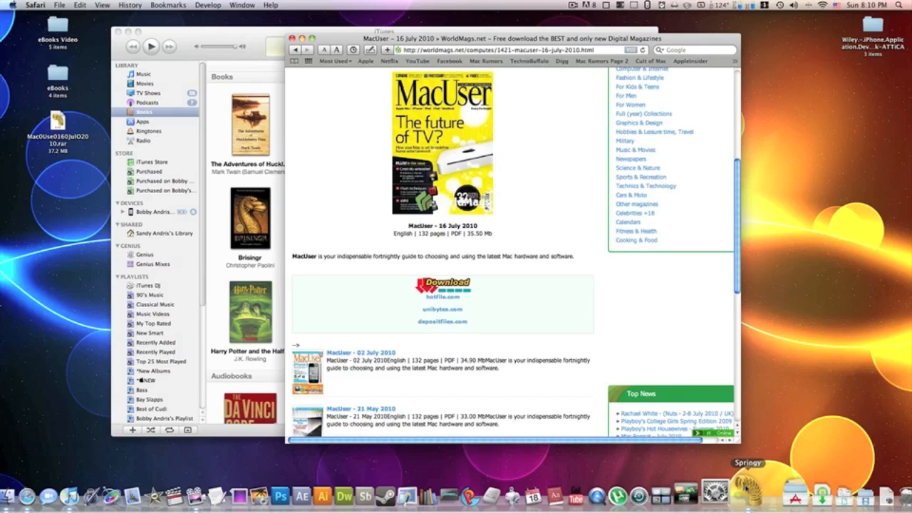
Move Mac0Use0160JulO2010.rar to the empty desktop area beside the browser window and select it
drag(57, 146, 797, 195)
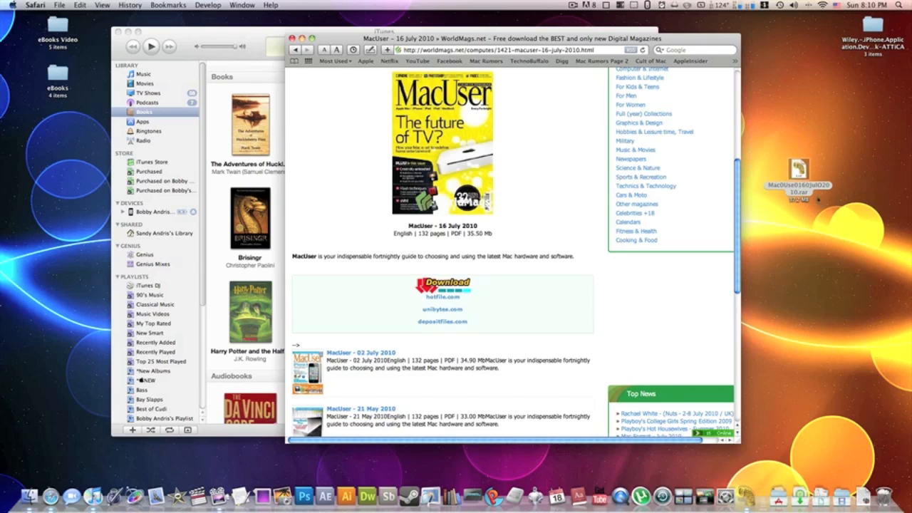
click(846, 212)
click(846, 227)
click(807, 184)
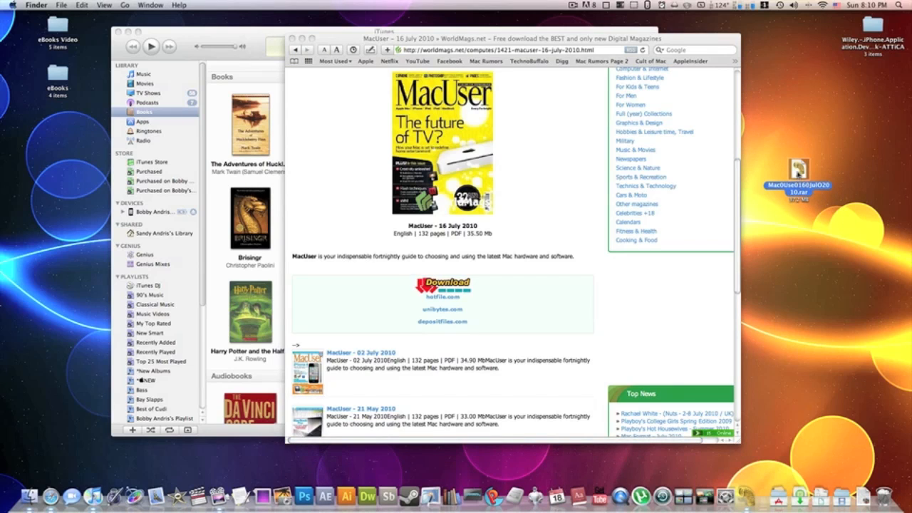
Open the Mac0Use0160JulO2010.rar archive and open the MacUser 16 July 2010.pdf file inside it
double_click(799, 171)
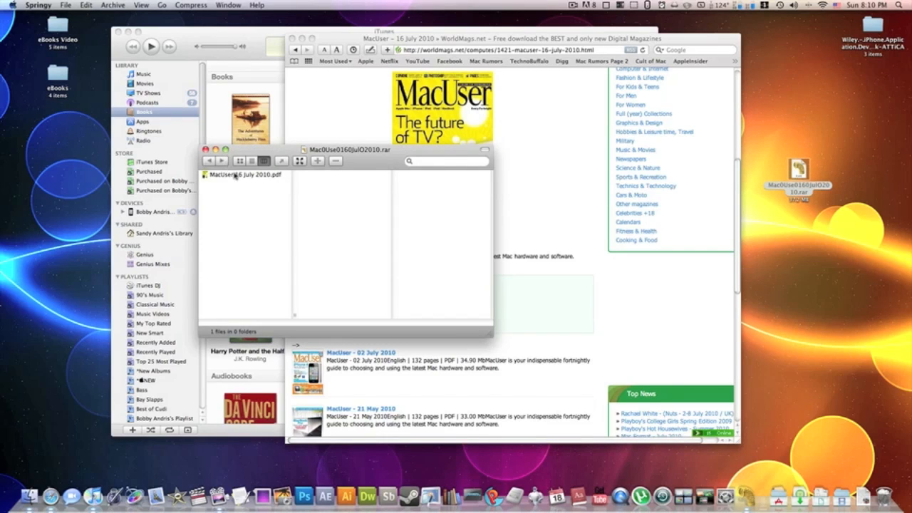
click(236, 176)
double_click(235, 176)
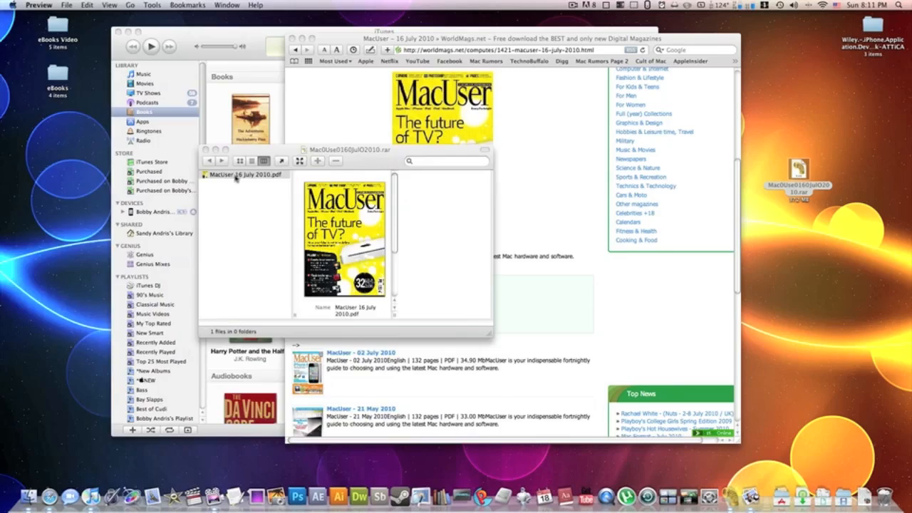
Look through the opening pages of the MacUser PDF as far as page 11 and return to the cover
scroll(253, 206, down, 15)
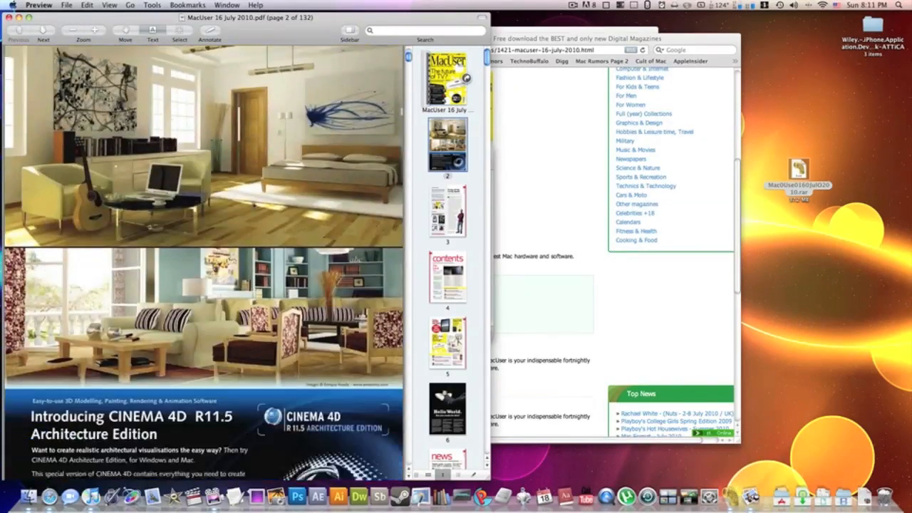
scroll(253, 206, down, 3)
scroll(253, 206, up, 10)
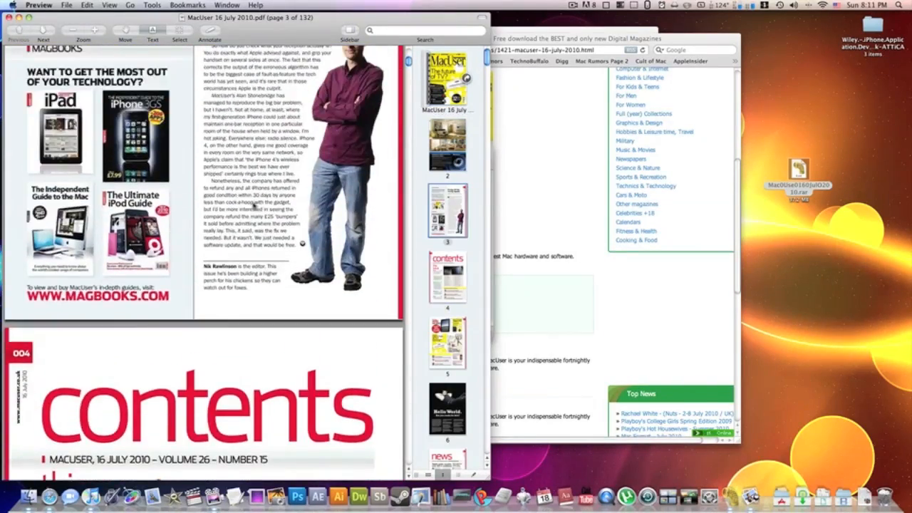
scroll(253, 206, down, 12)
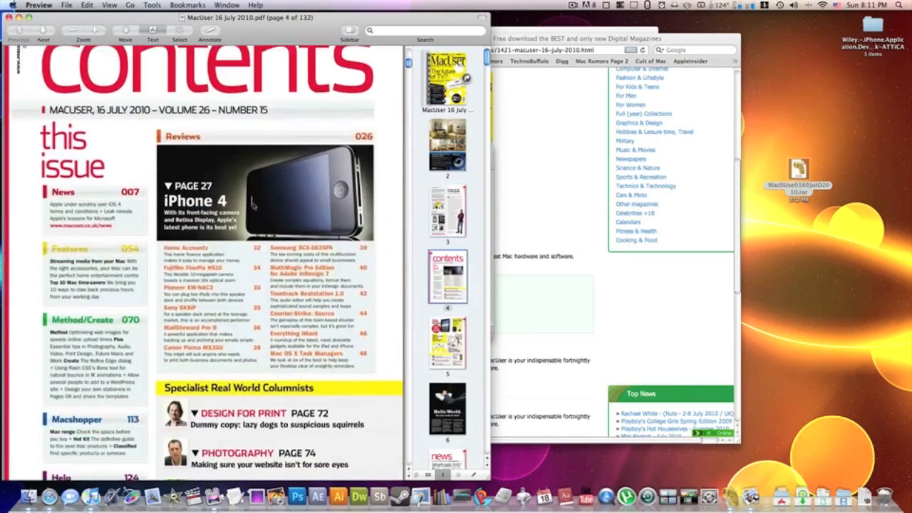
scroll(253, 206, down, 15)
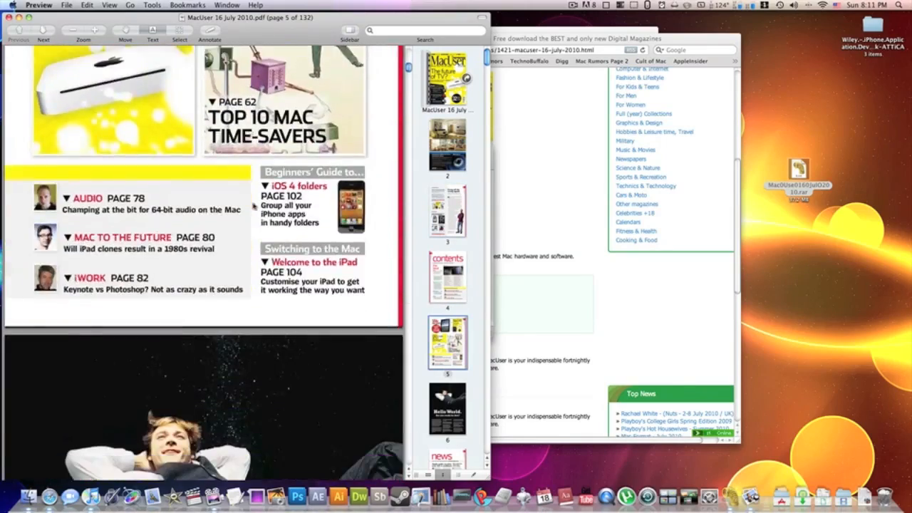
scroll(253, 206, down, 15)
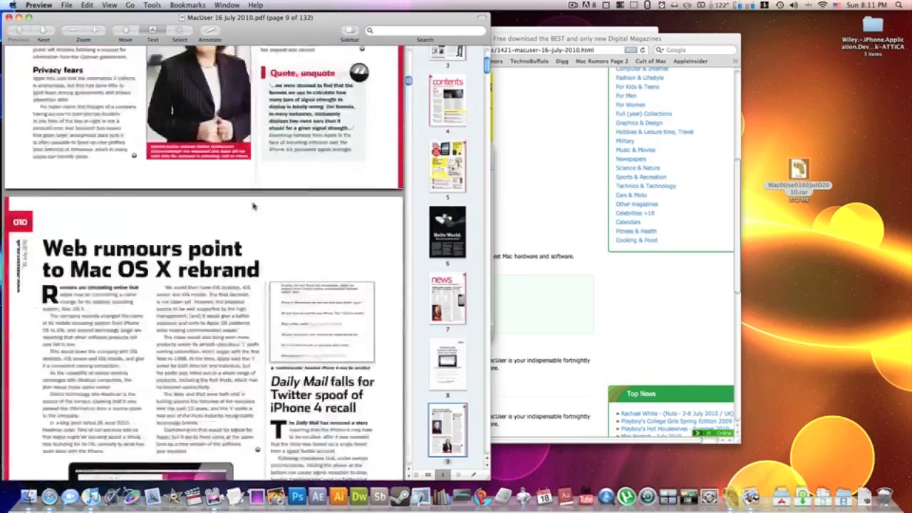
scroll(253, 206, down, 10)
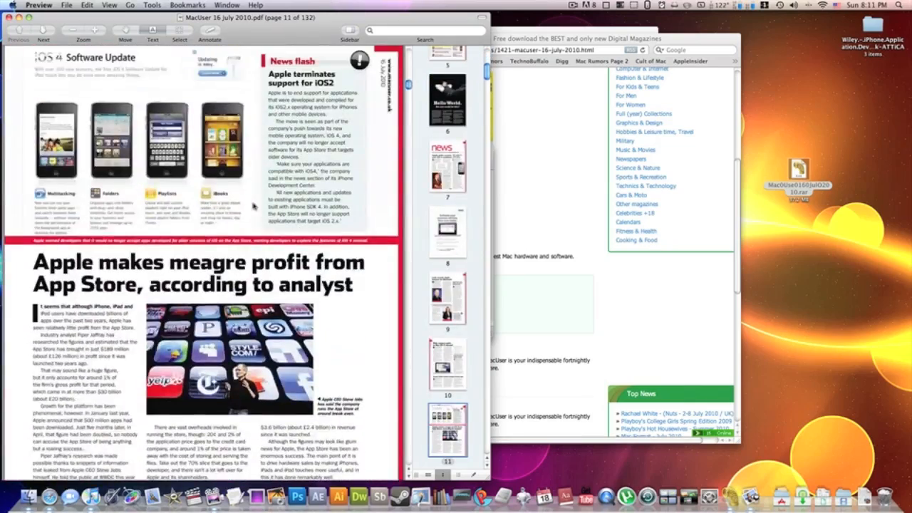
scroll(253, 206, up, 20)
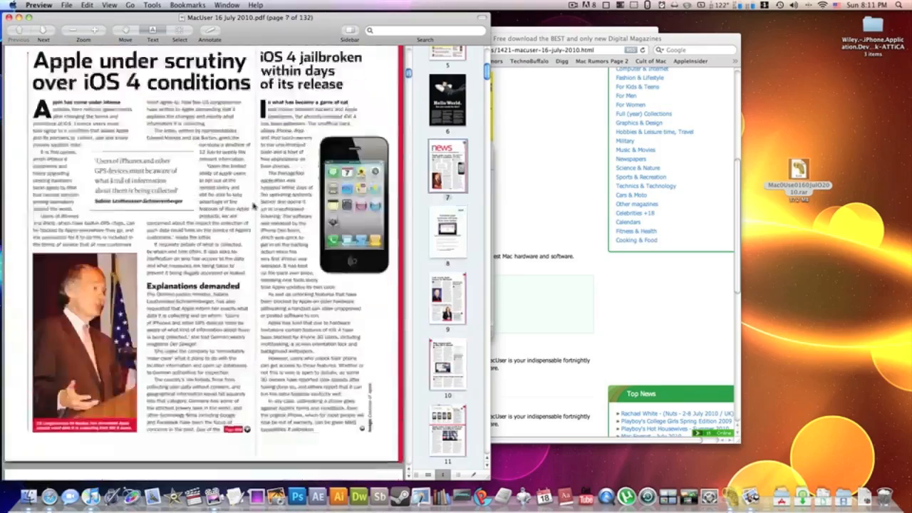
scroll(253, 206, up, 20)
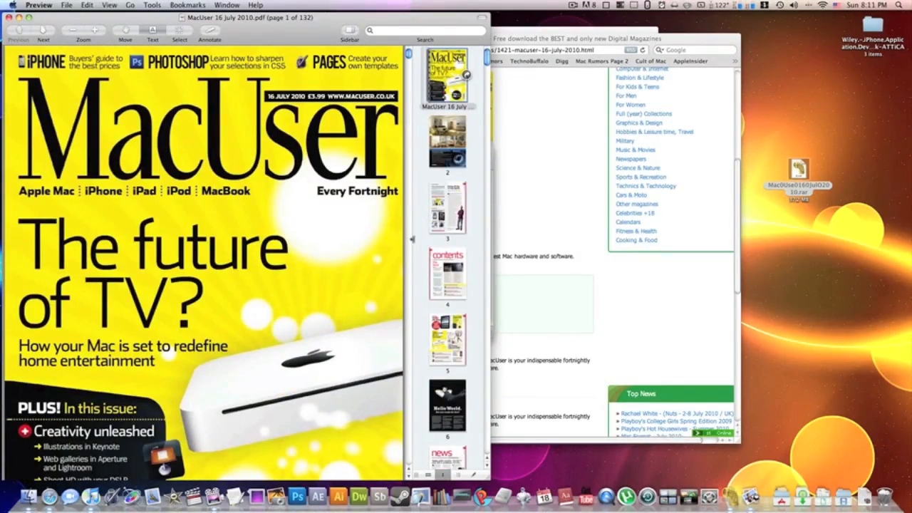
Jump to page 25 of the magazine and look through the iPhone 4 review and pricing pages up to page 31
scroll(440, 263, down, 20)
click(447, 294)
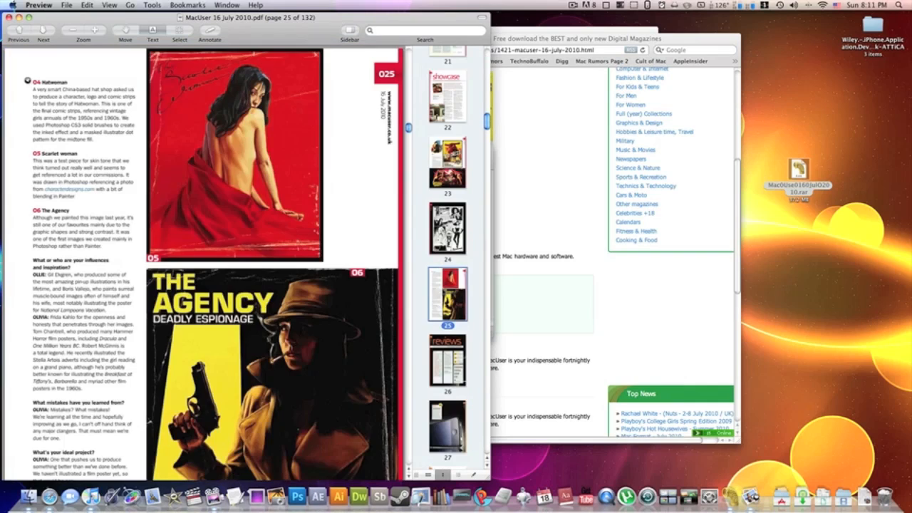
scroll(344, 268, down, 10)
scroll(344, 268, down, 10)
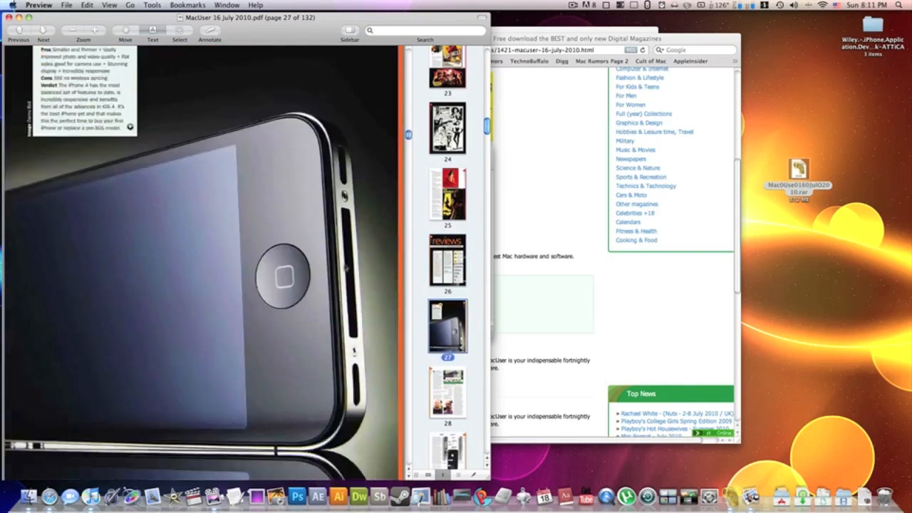
scroll(345, 267, up, 6)
scroll(340, 256, up, 10)
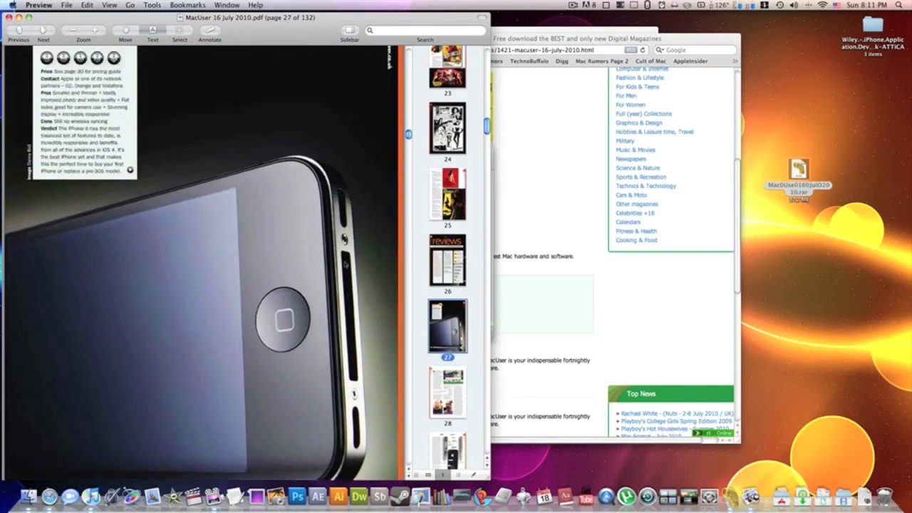
scroll(341, 257, down, 10)
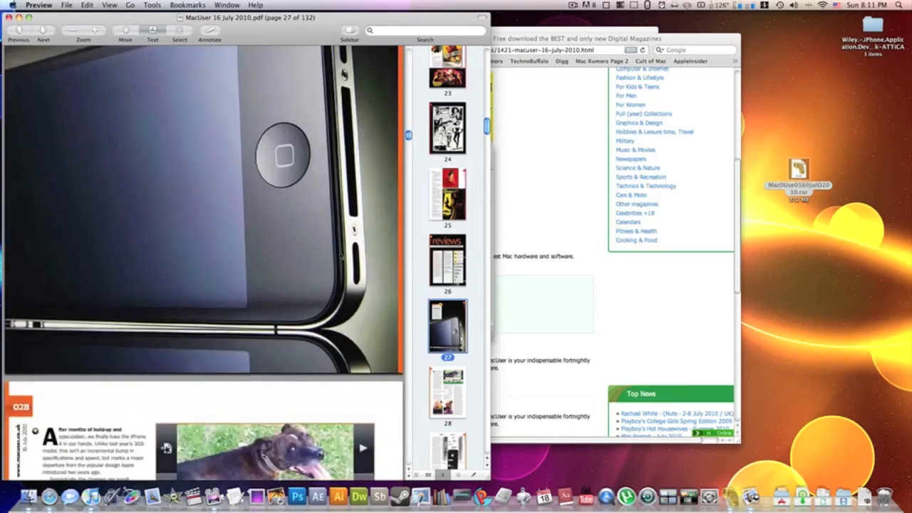
scroll(341, 257, down, 10)
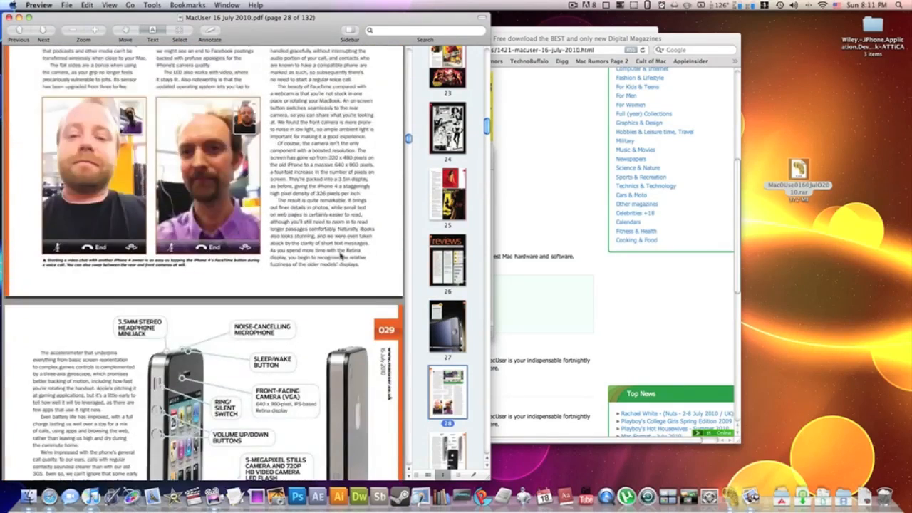
scroll(177, 215, down, 15)
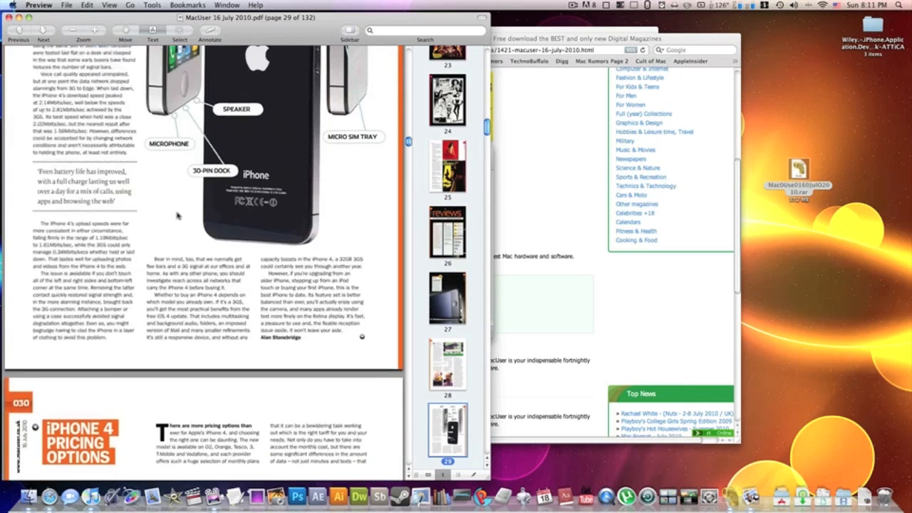
scroll(177, 215, down, 5)
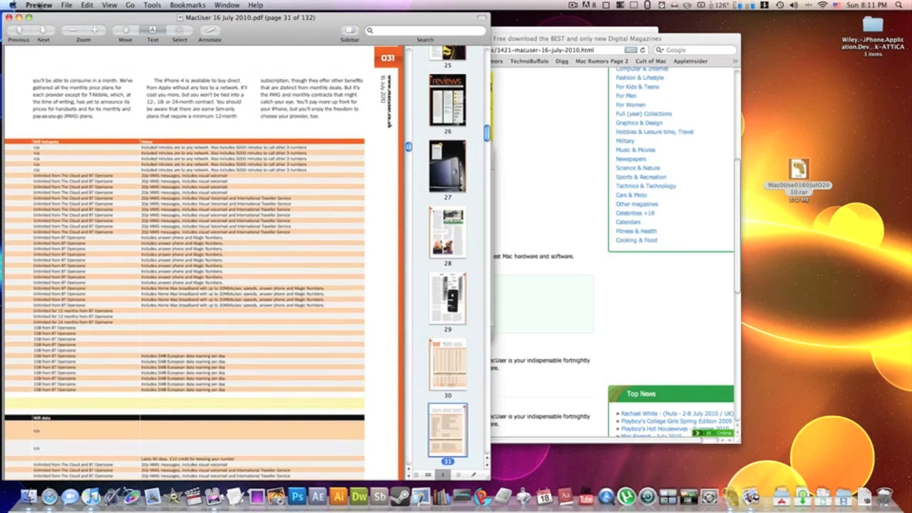
Save a copy of the magazine as a PDF named MacUser 16 July 2010 on the Desktop
click(65, 5)
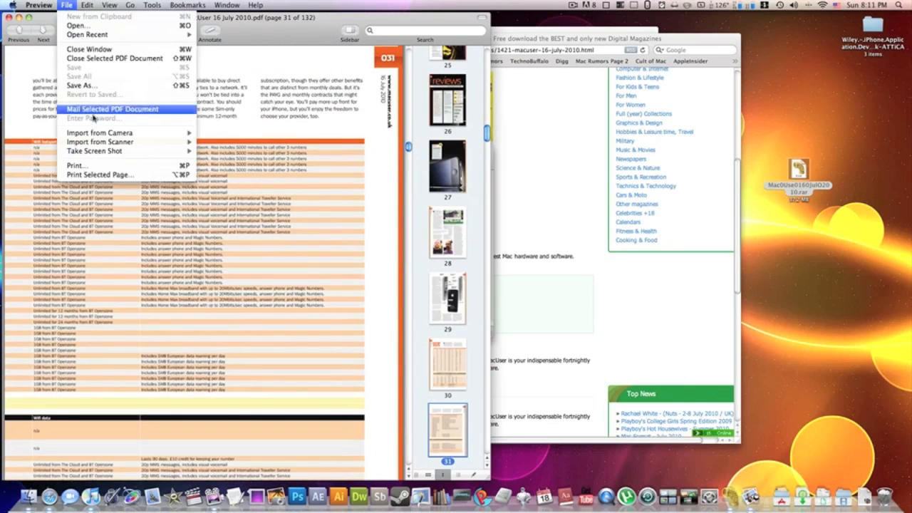
click(96, 85)
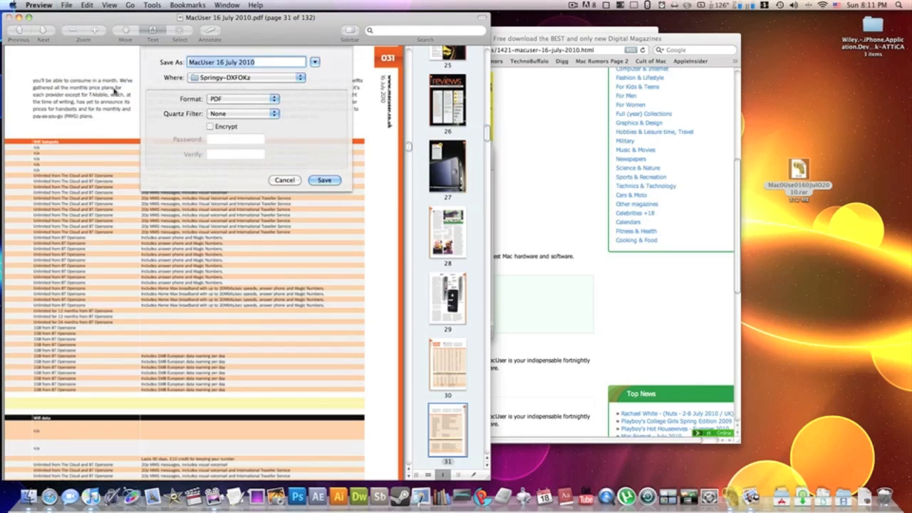
click(212, 78)
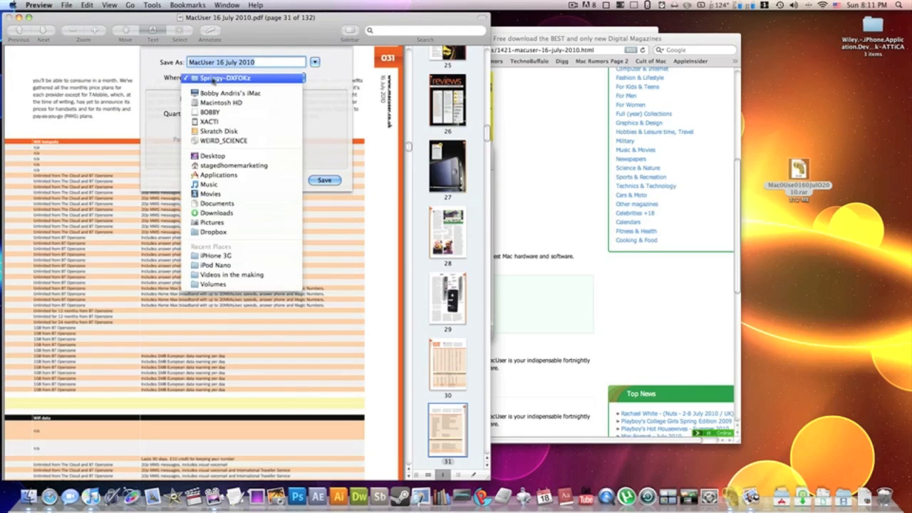
click(219, 159)
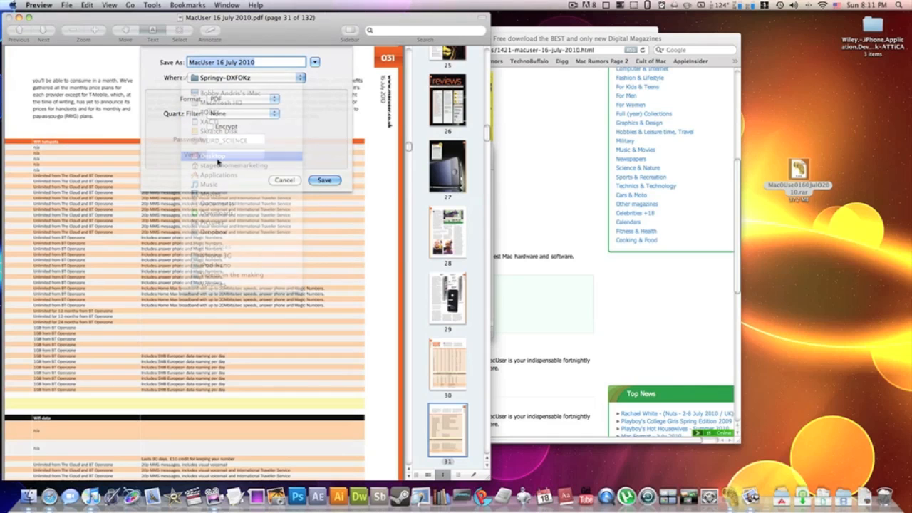
click(325, 180)
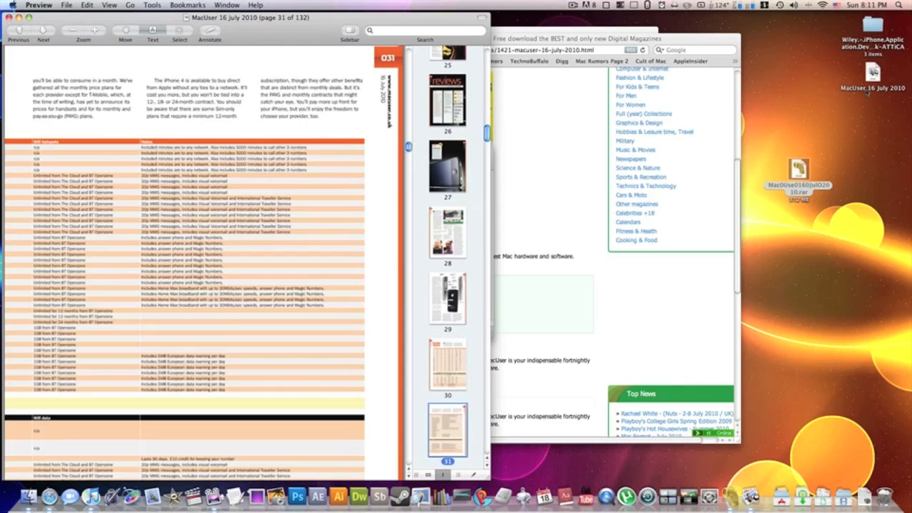
Preview the saved MacUser 16 July 2010 file on the desktop with Quick Look, close the preview and deselect the file
click(872, 74)
key(space)
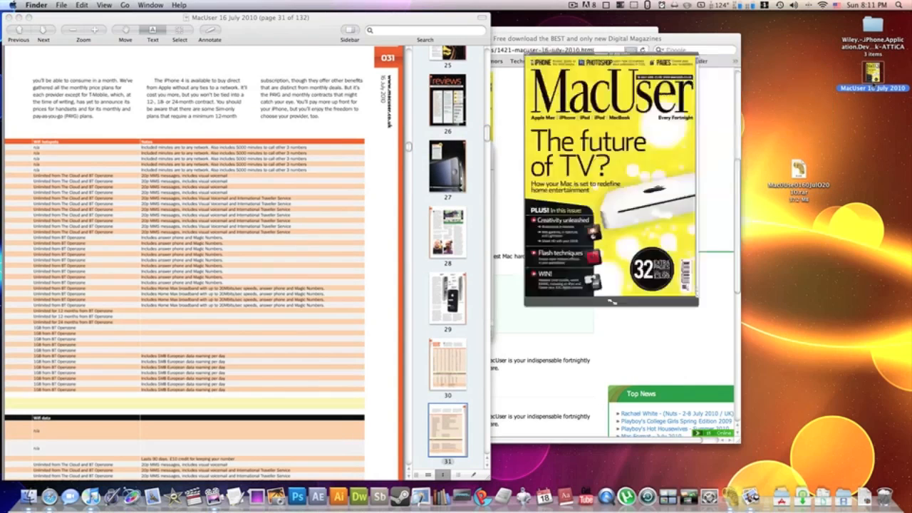
key(space)
click(802, 106)
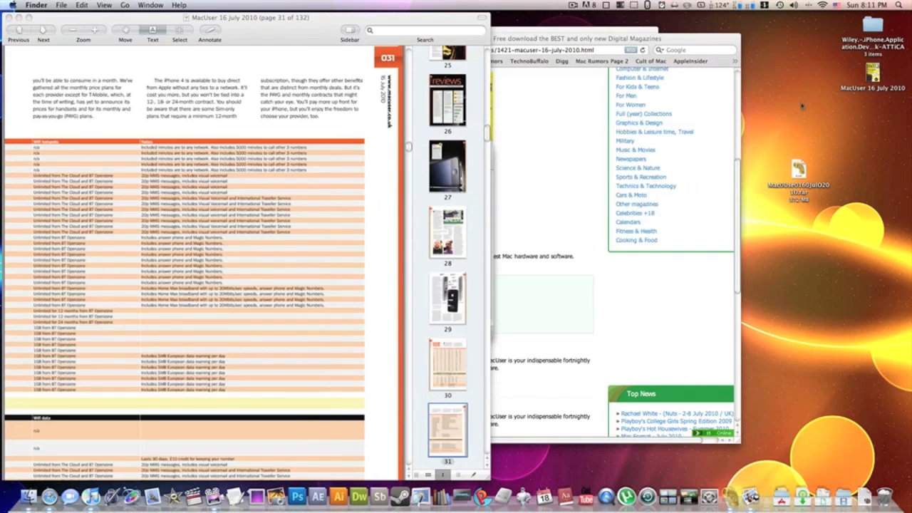
Quit Preview and the Springy archive program, and close the MacUser browser window
click(214, 19)
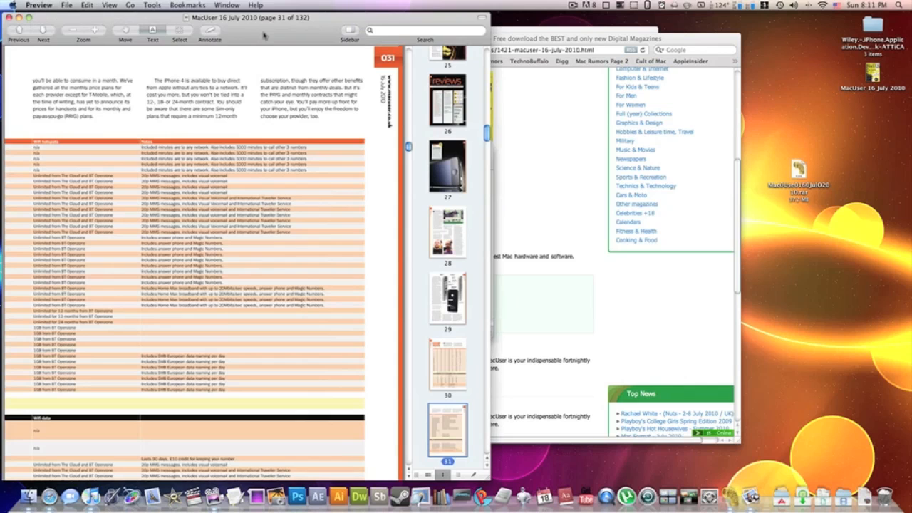
key(super+q)
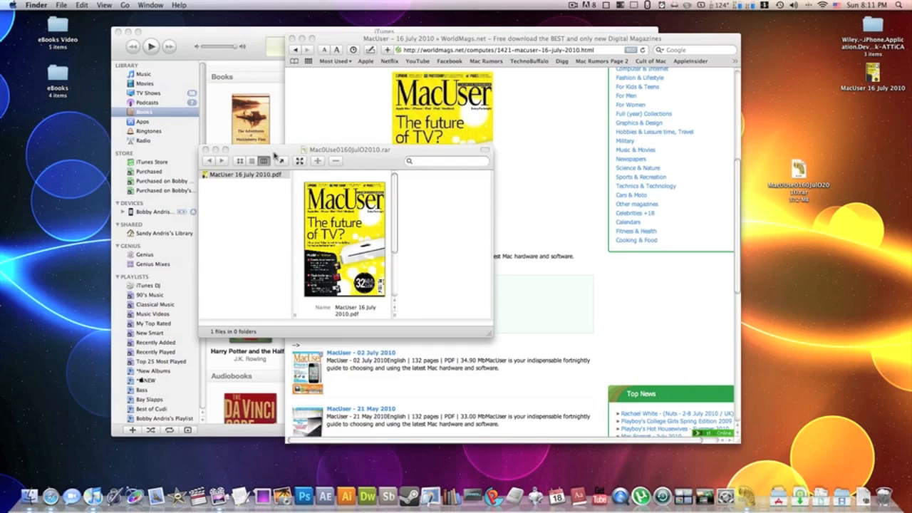
click(319, 155)
drag(319, 155, 330, 156)
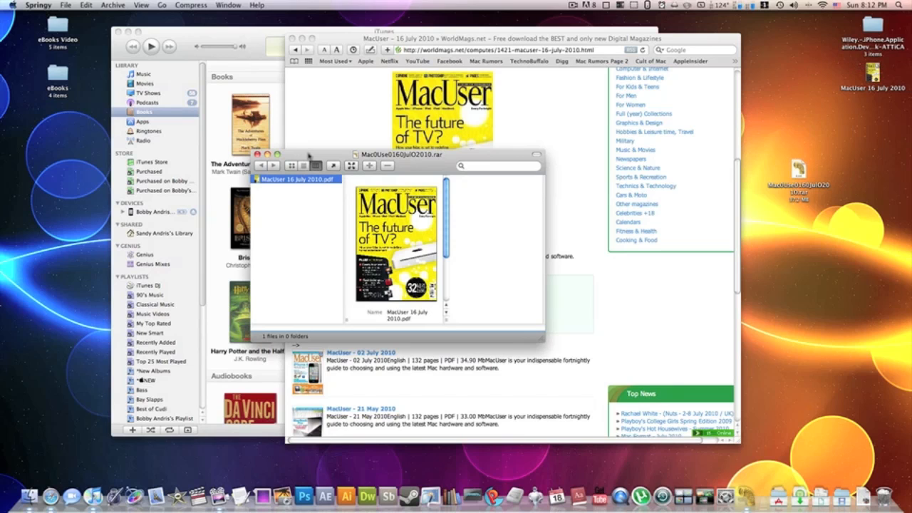
drag(310, 154, 304, 154)
key(super+q)
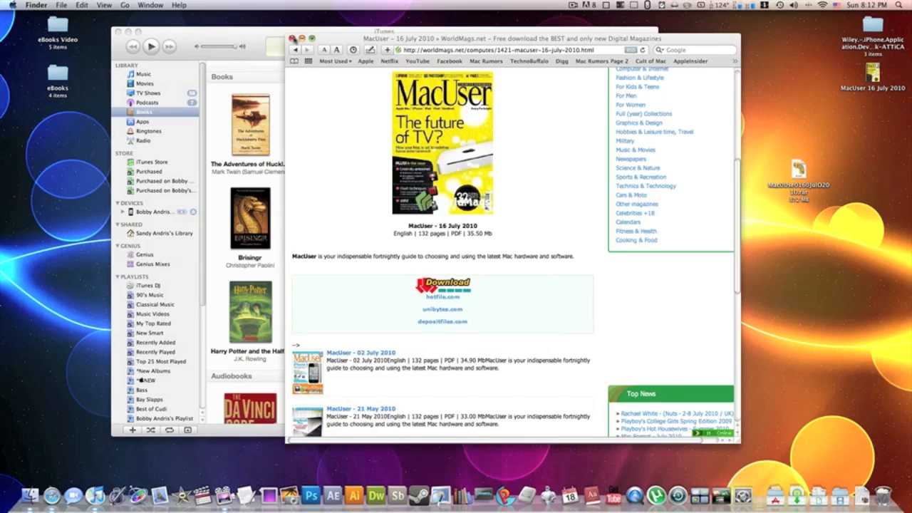
click(292, 37)
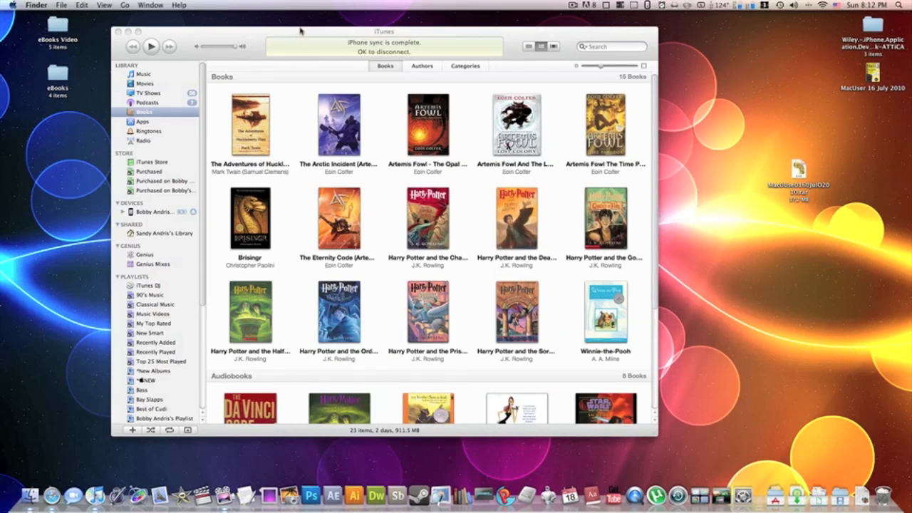
Reposition the iTunes window on the desktop and look through its Books library down to the audiobooks
drag(296, 29, 288, 29)
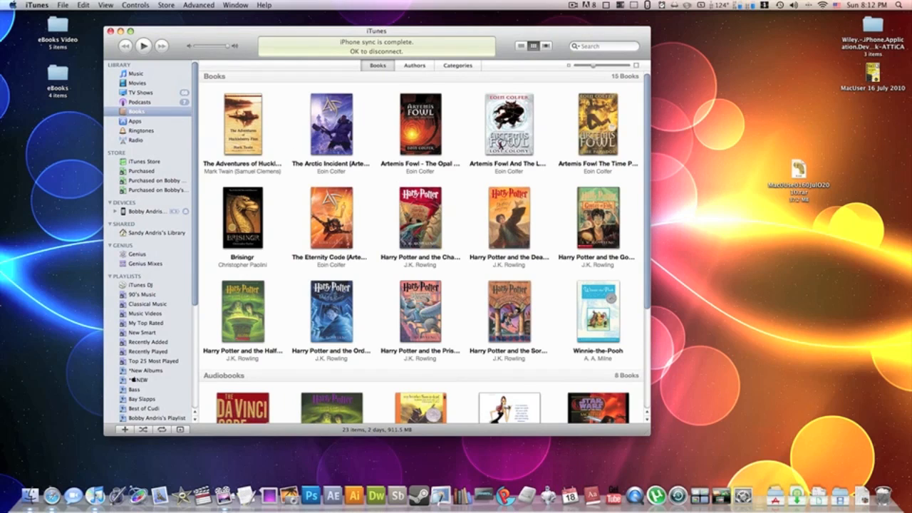
click(87, 91)
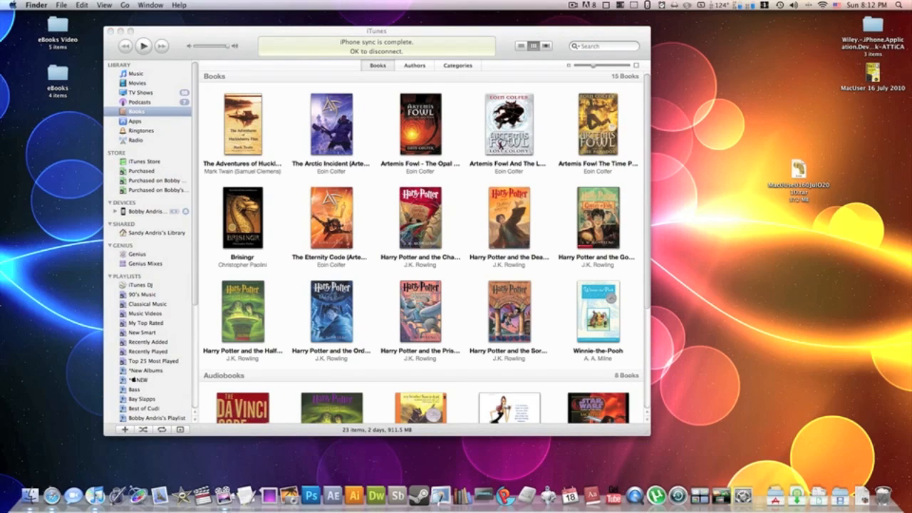
drag(251, 31, 225, 45)
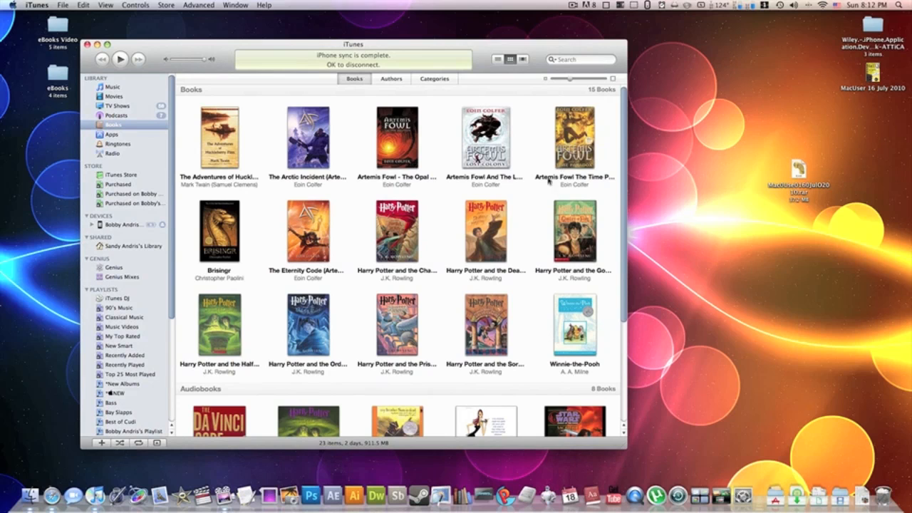
scroll(283, 385, down, 5)
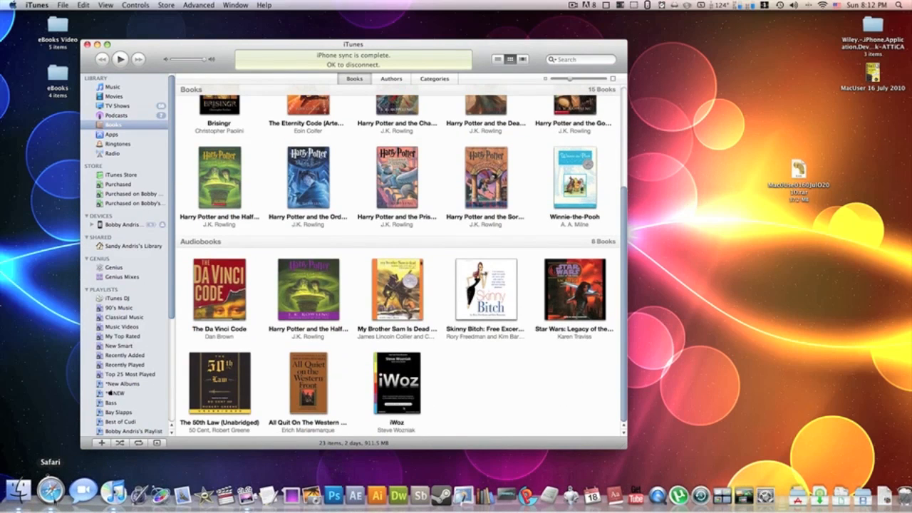
drag(190, 49, 239, 55)
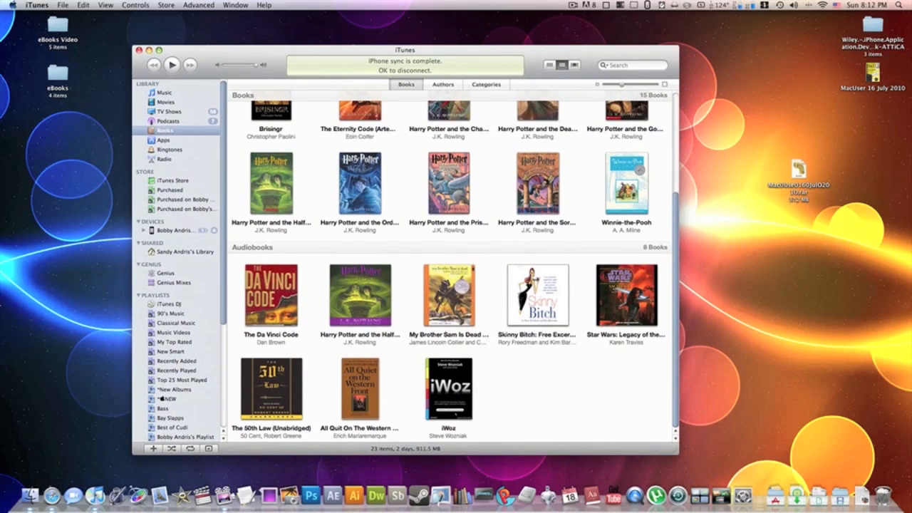
key(super+Tab)
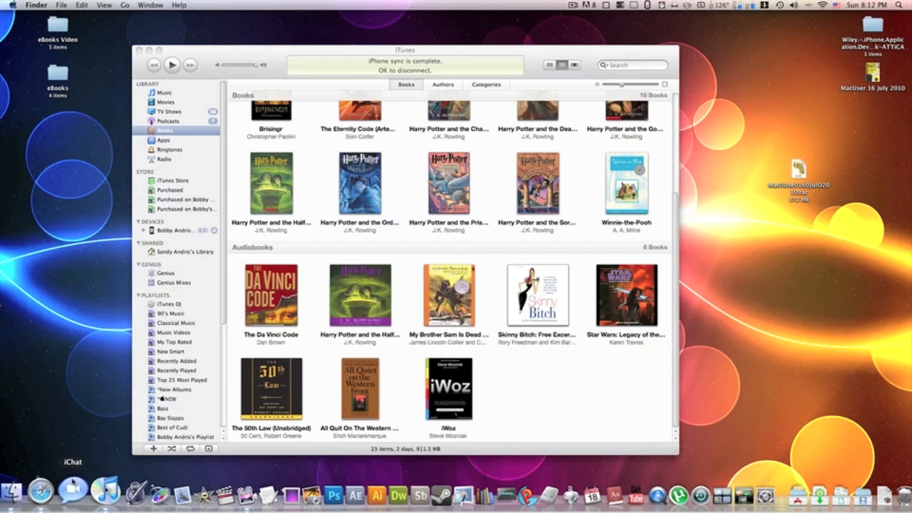
Switch to Safari and rerun the Google search for "iPhone Application Development For Dummies, 2nd Edition pdf download", checking the full query text
click(55, 492)
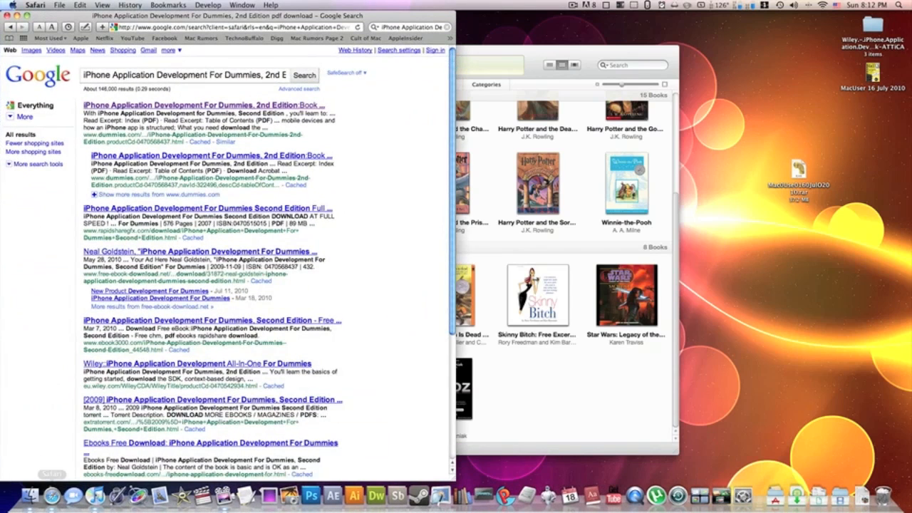
click(307, 77)
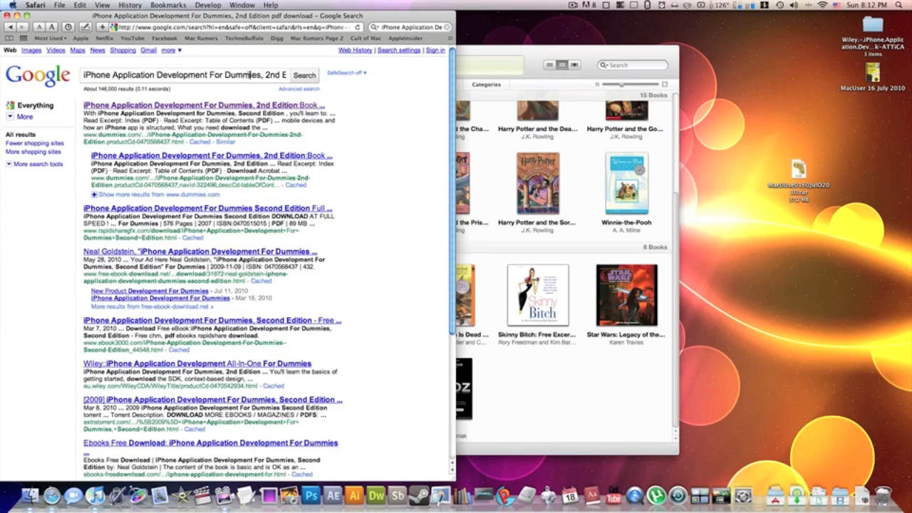
key(Right)
key(Right)
key(Right)
key(Right)
key(Right)
key(Right)
key(Right)
key(Right)
key(Right)
key(Right)
key(Right)
key(Right)
key(Right)
key(Right)
key(Right)
key(Right)
key(Right)
key(Right)
key(Right)
key(Right)
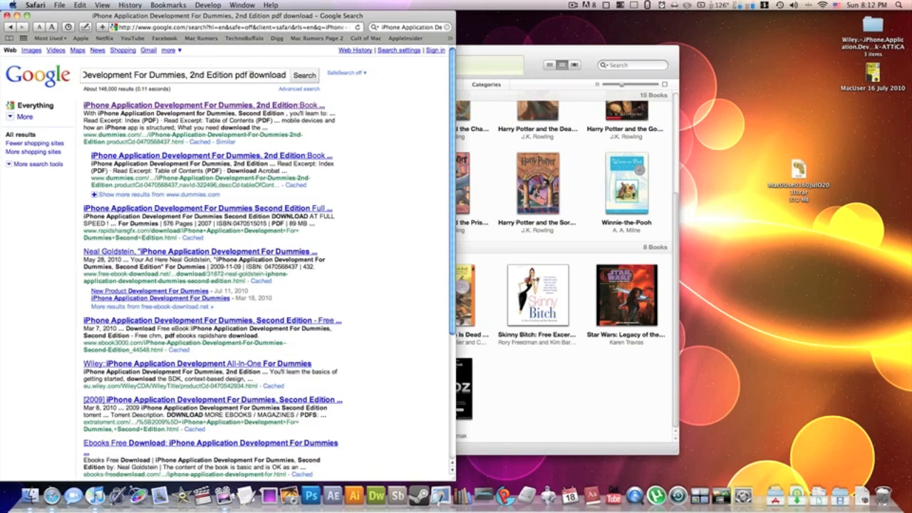
click(306, 75)
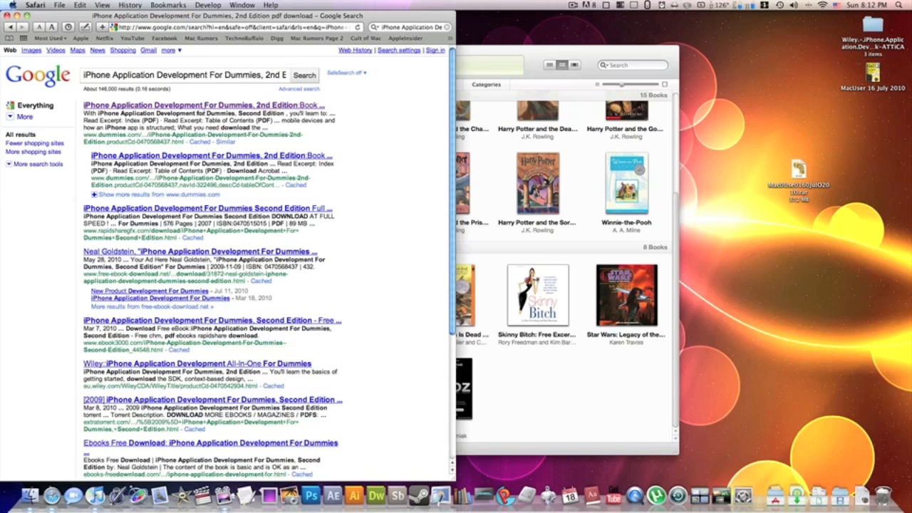
View the Dummies Store page for iPhone Application Development For Dummies, 2nd Edition, and return to the Google results
click(162, 106)
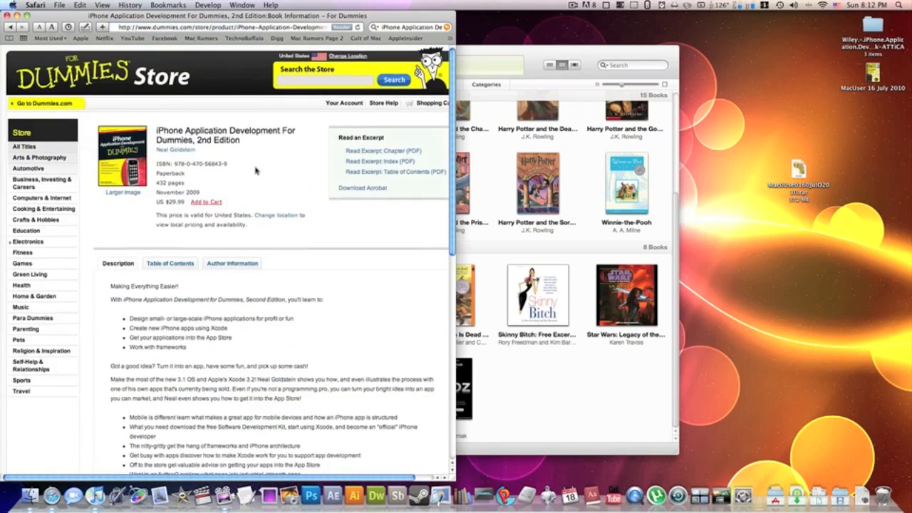
scroll(256, 171, down, 1)
click(10, 27)
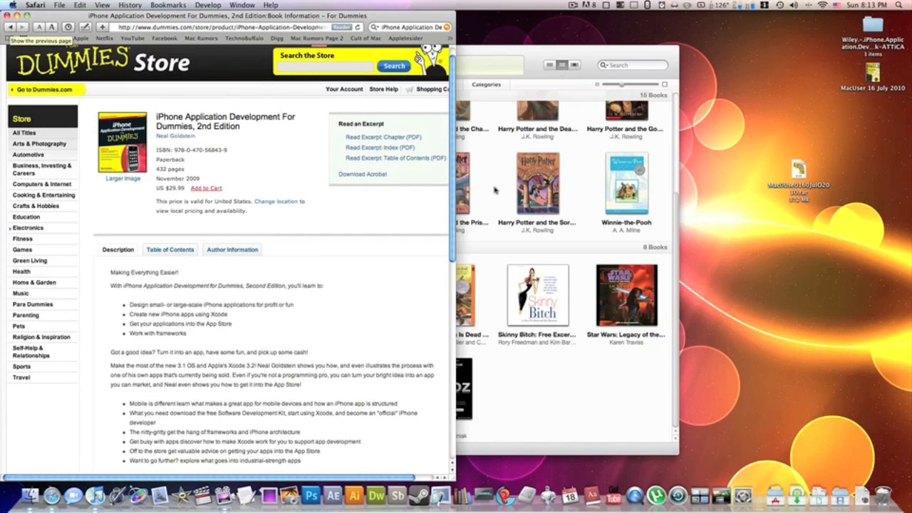
scroll(534, 206, up, 4)
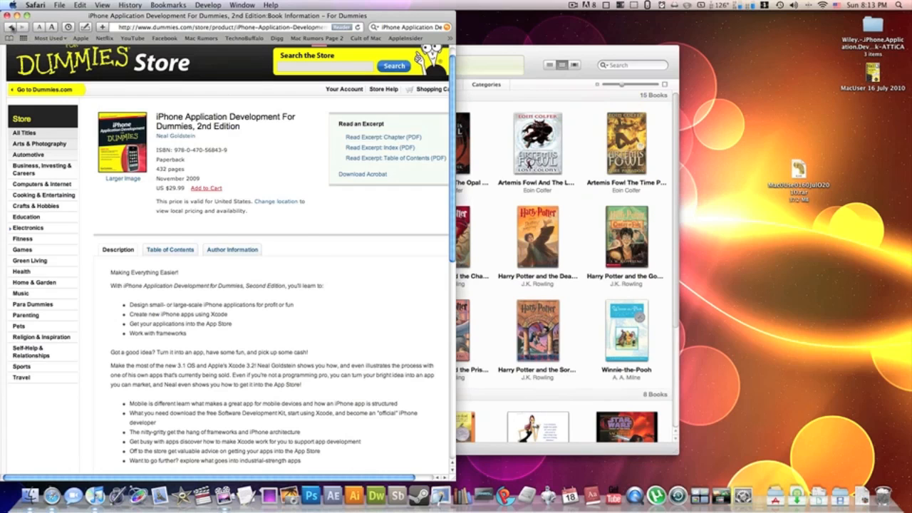
click(11, 27)
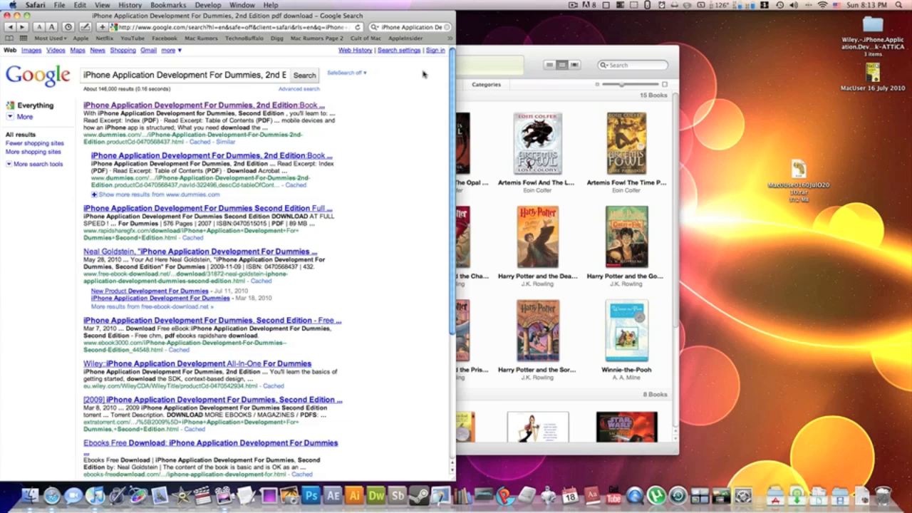
Visit the bookmarked Torrentz search site from the Tech bookmarks' Torrents folder, and close the browser window
click(448, 38)
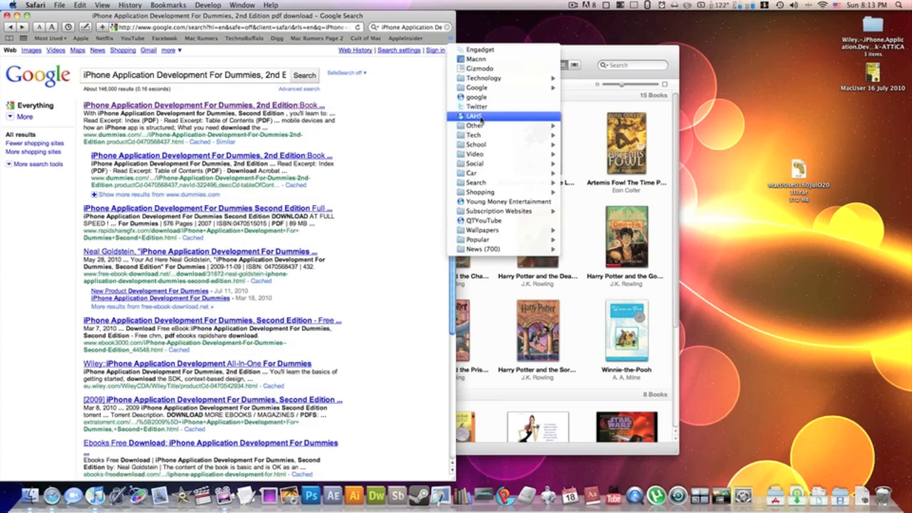
mouse_move(470, 135)
mouse_move(598, 135)
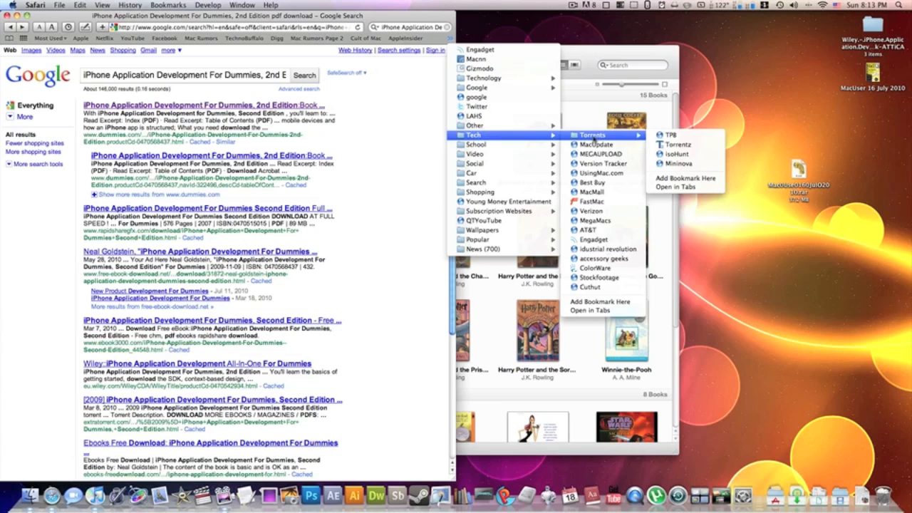
click(696, 146)
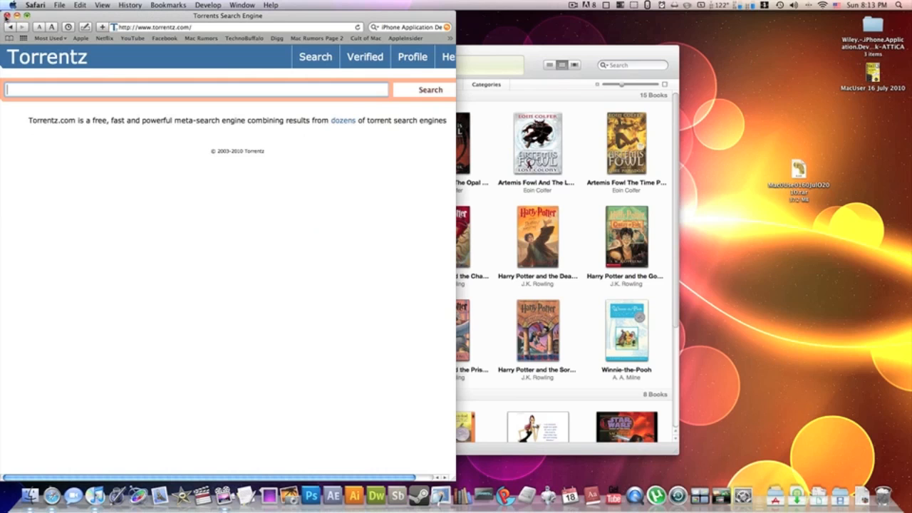
click(7, 14)
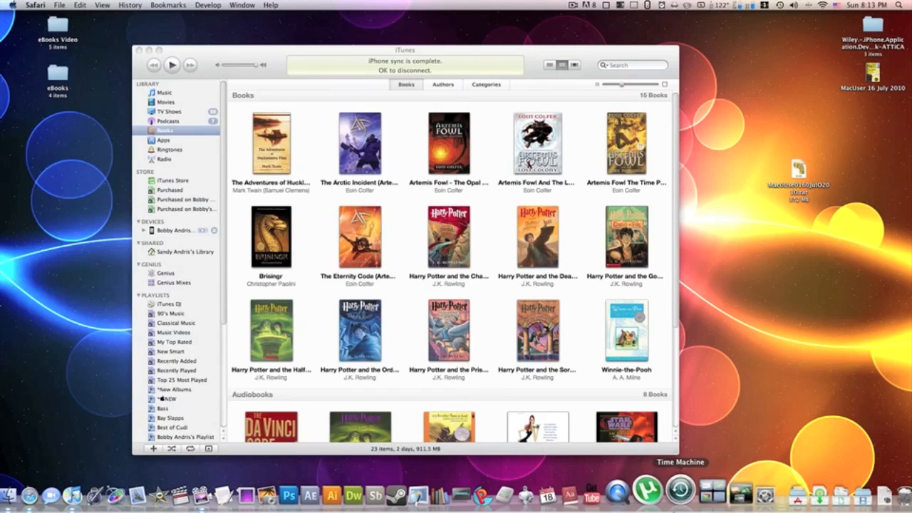
Open the Wiley iPhone Application Development folder on the desktop and look through its PDF in Quick Look, closing the preview when finished
click(656, 490)
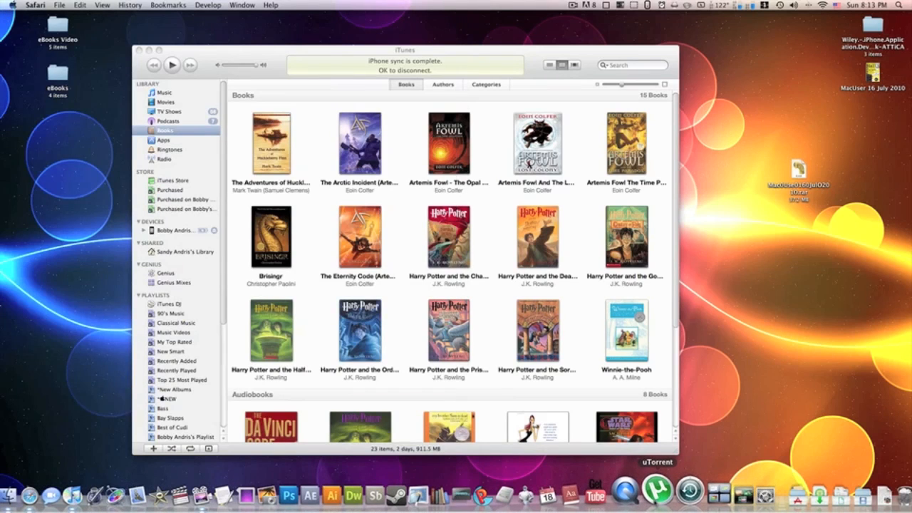
double_click(865, 25)
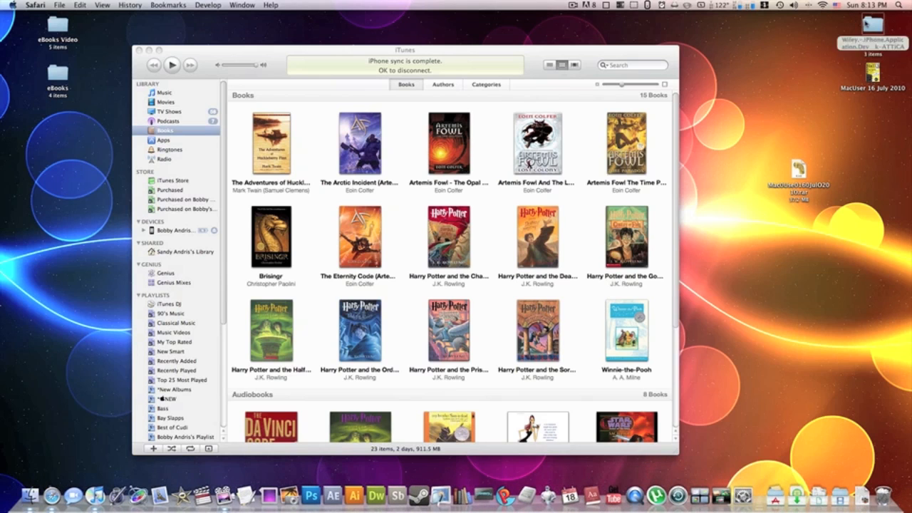
click(398, 228)
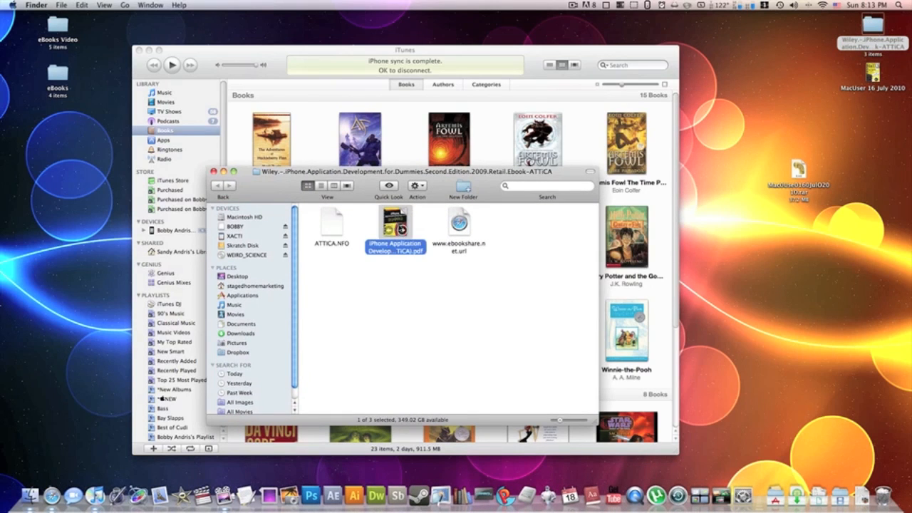
key(space)
scroll(430, 252, down, 15)
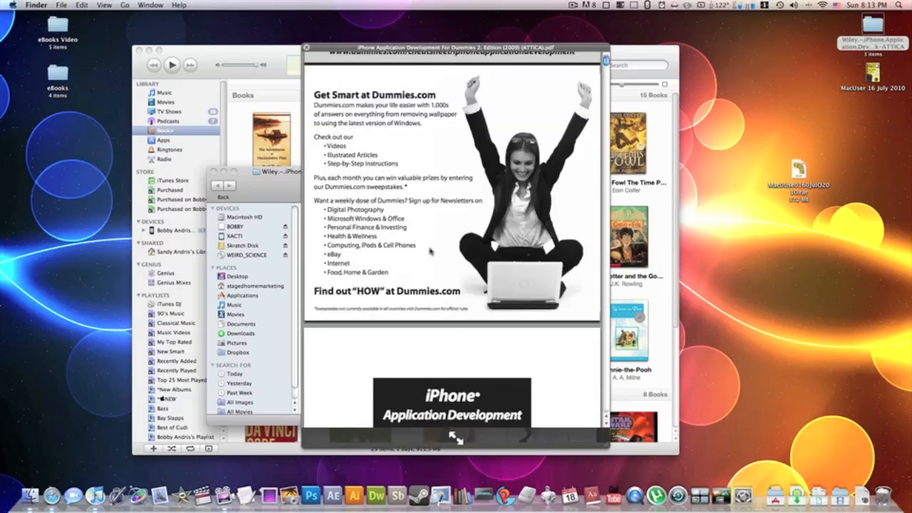
scroll(431, 251, down, 15)
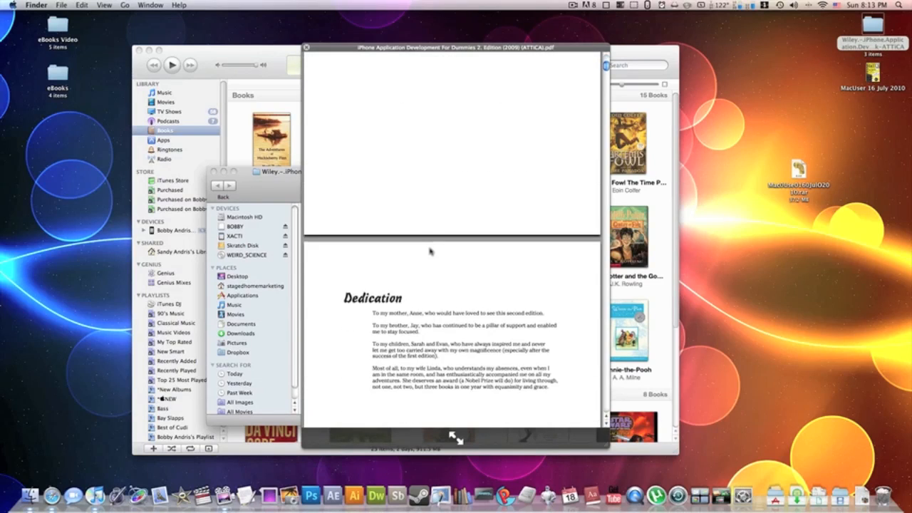
scroll(431, 251, down, 15)
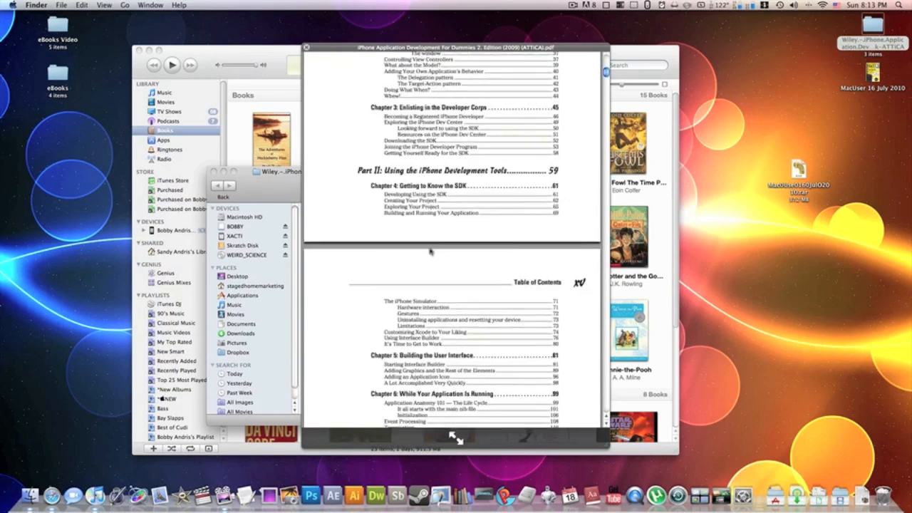
key(space)
click(472, 347)
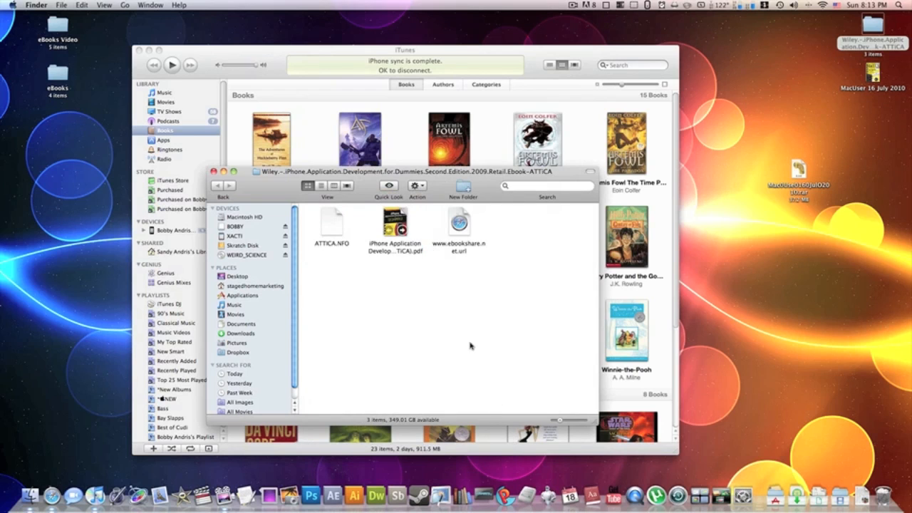
Rearrange the iTunes window and the eBook folder window so that the PDF and the book library are both accessible
drag(481, 185, 708, 175)
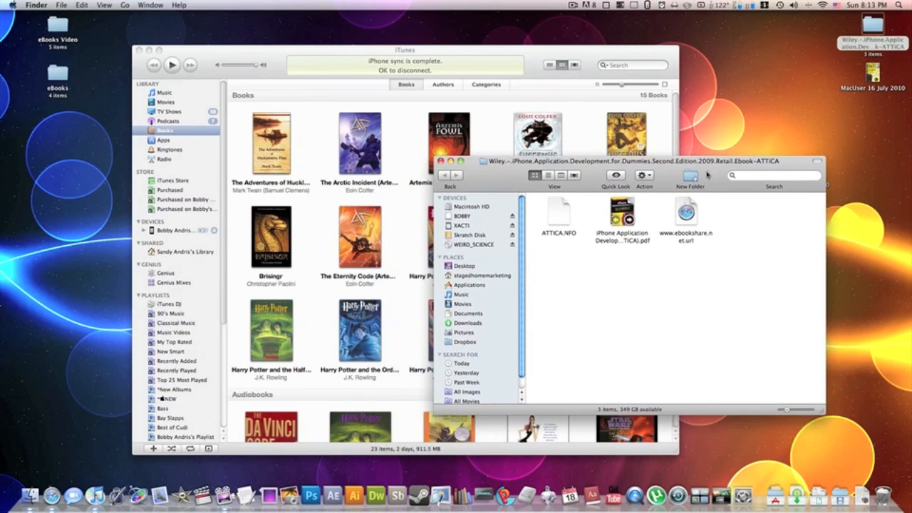
drag(227, 49, 108, 29)
click(673, 167)
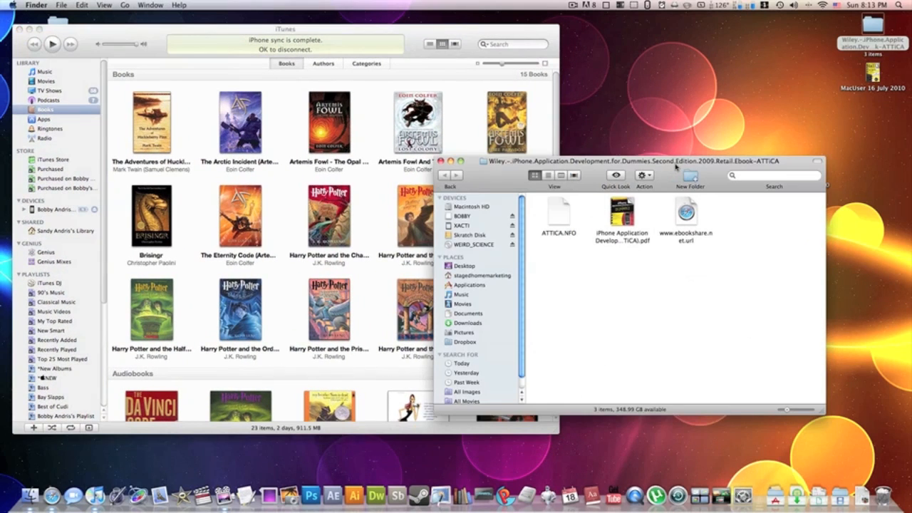
drag(673, 165, 686, 161)
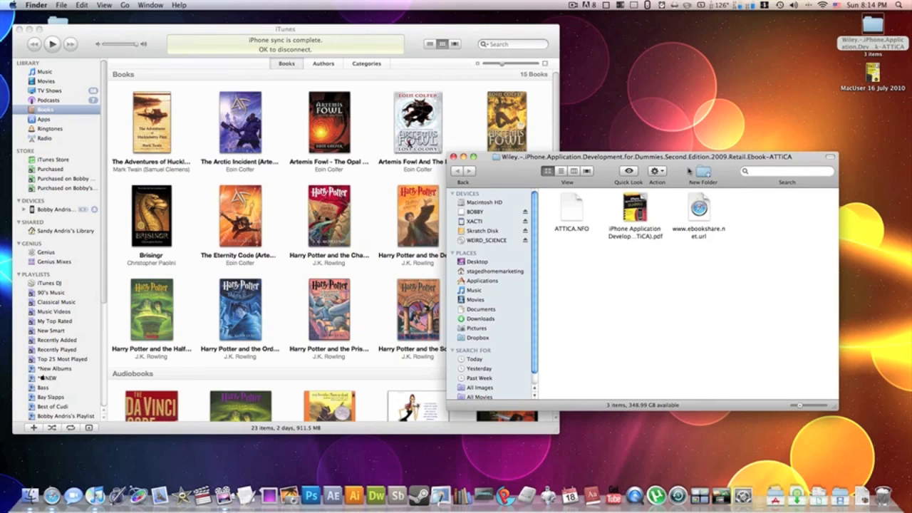
drag(666, 174, 706, 85)
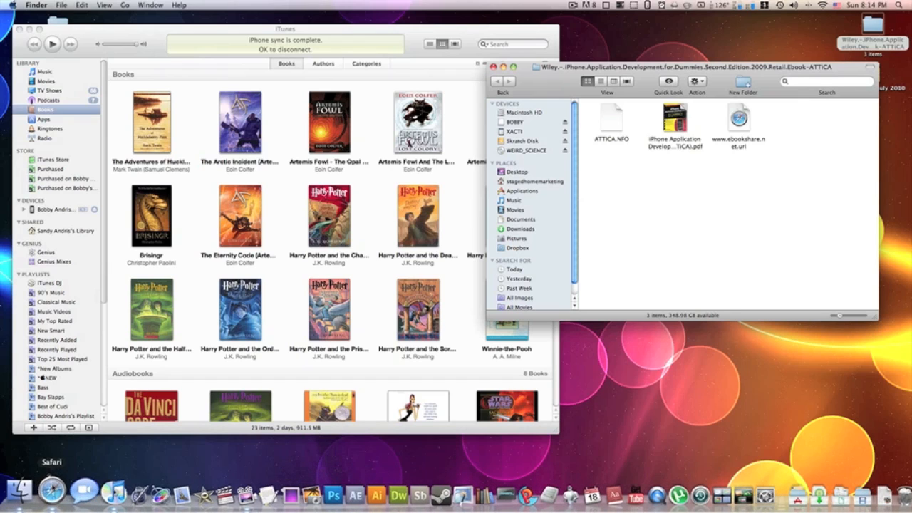
Look up the video How To Get Free iBooks for iPad and iPhone! in the YouTube favorites, close the browser and return to the eBook folder
click(52, 491)
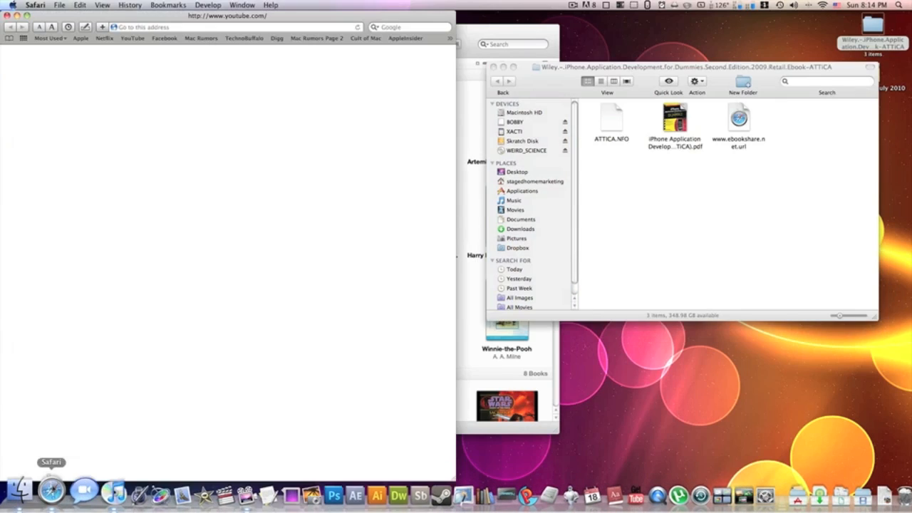
click(397, 58)
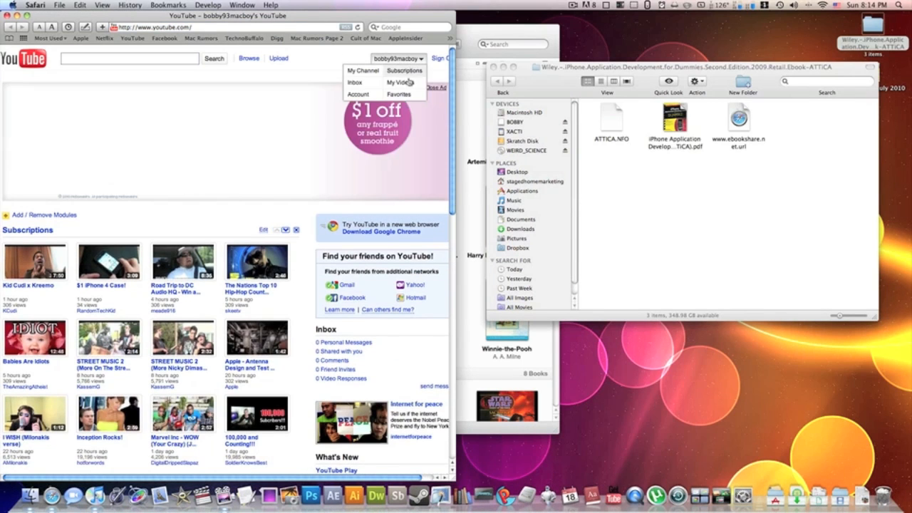
click(400, 96)
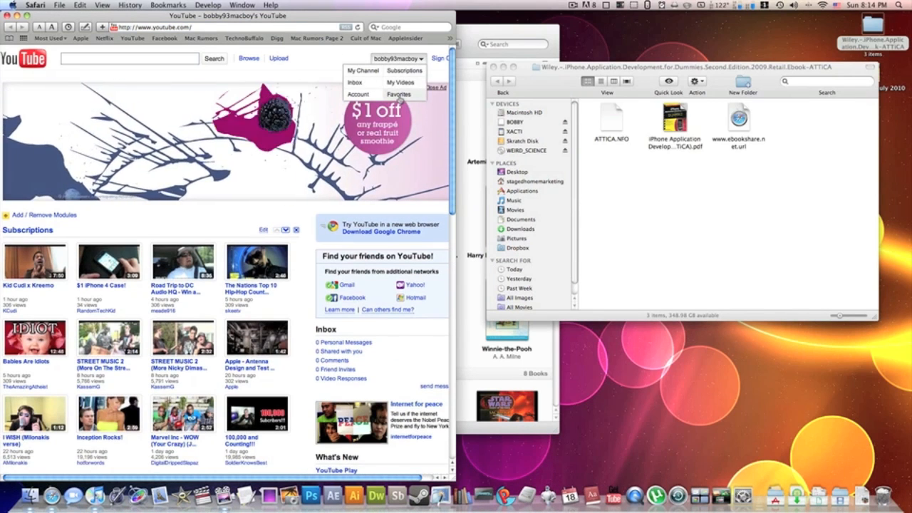
scroll(226, 221, down, 2)
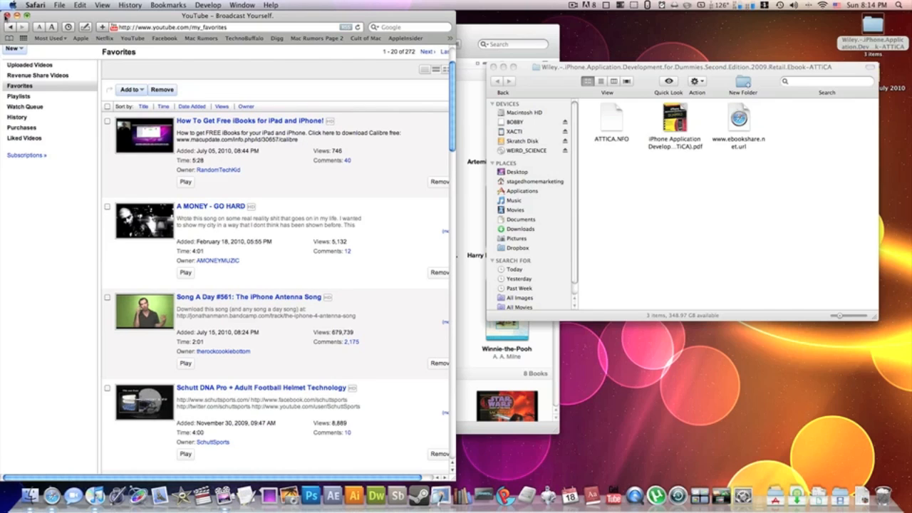
click(7, 15)
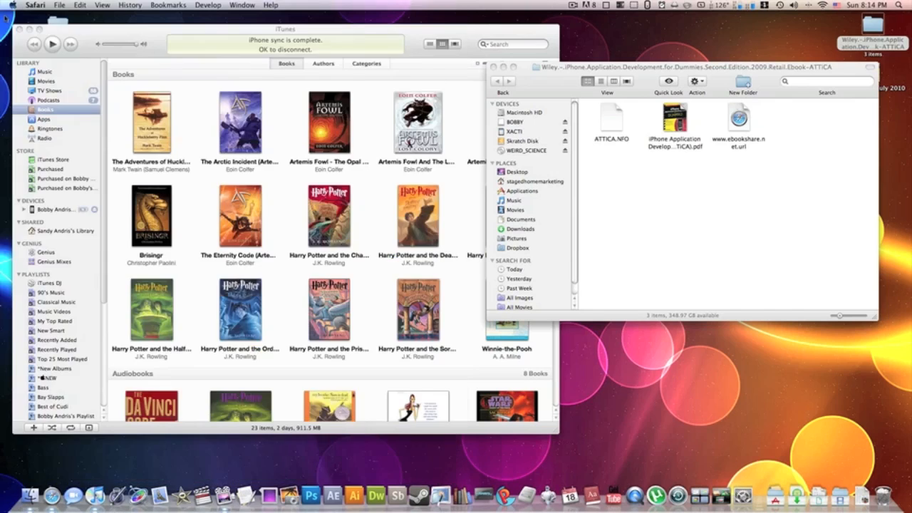
click(770, 200)
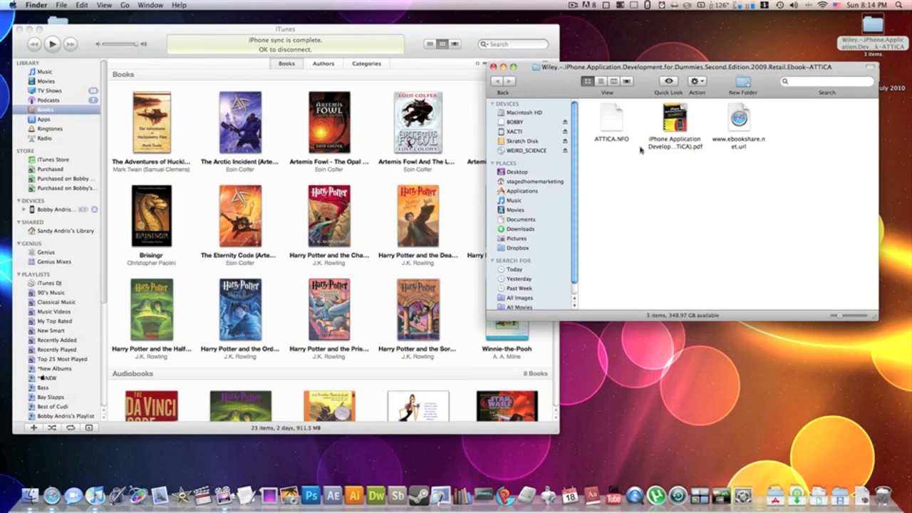
Launch calibre and add the iPhone Application Development PDF from the eBook folder to its library
click(464, 510)
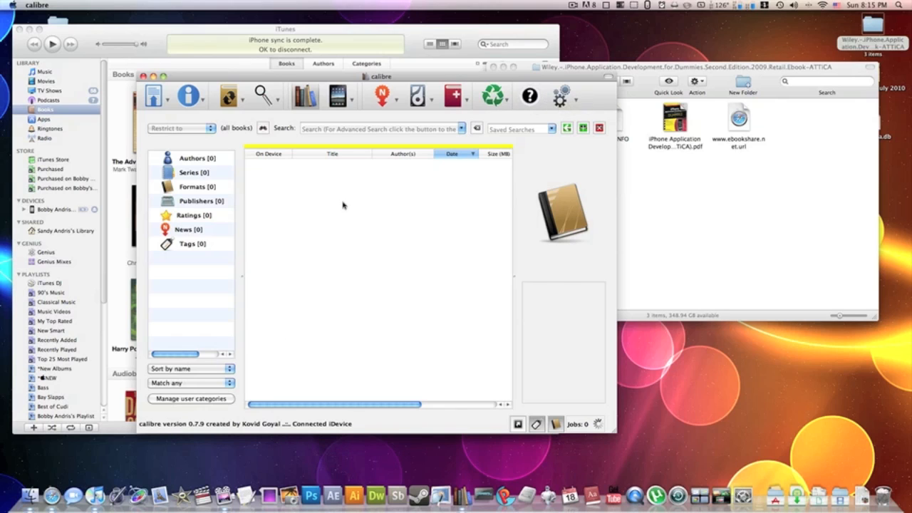
click(734, 211)
mouse_move(679, 127)
drag(680, 126, 462, 493)
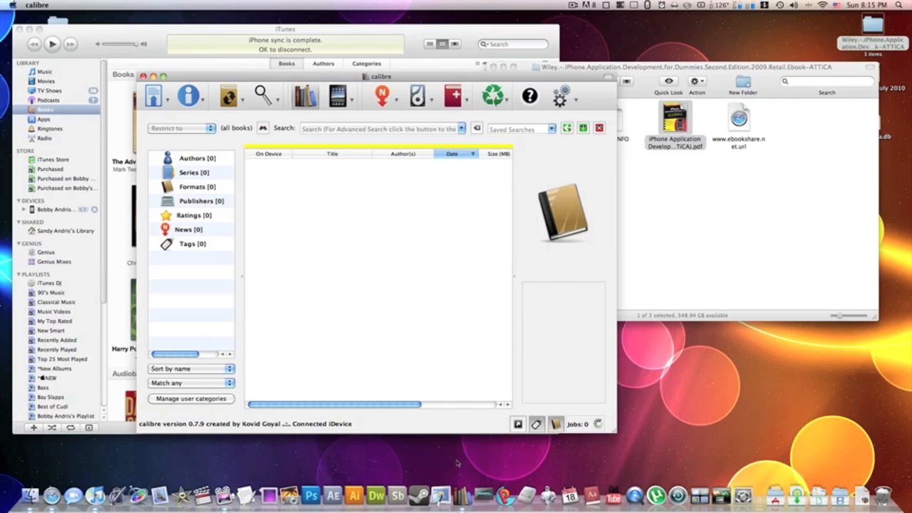
drag(397, 177, 381, 179)
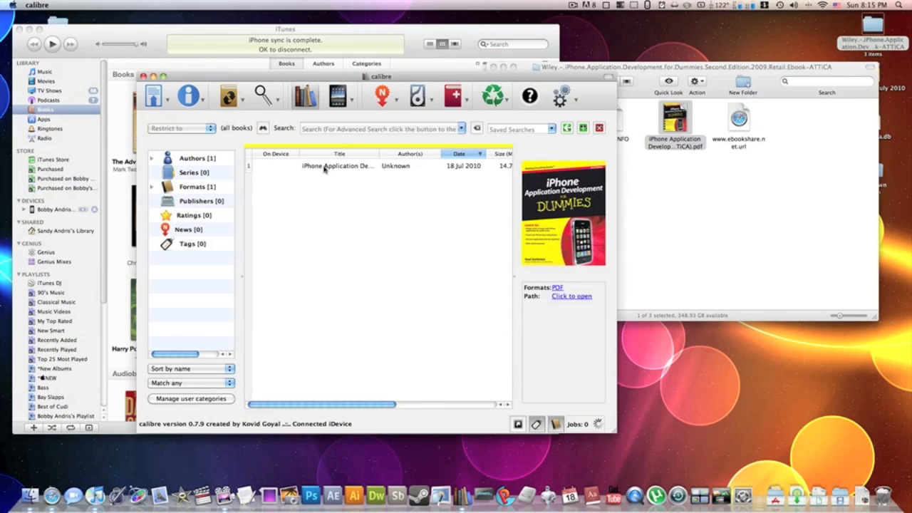
Edit the metadata of the iPhone Application Development book in calibre, shortening its title so that it ends with "For Dummies 2. Edition"
click(325, 166)
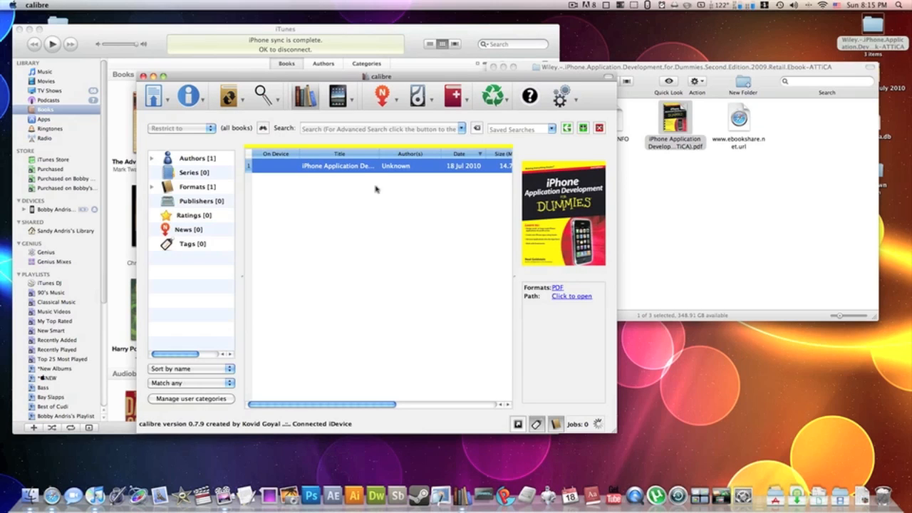
click(188, 96)
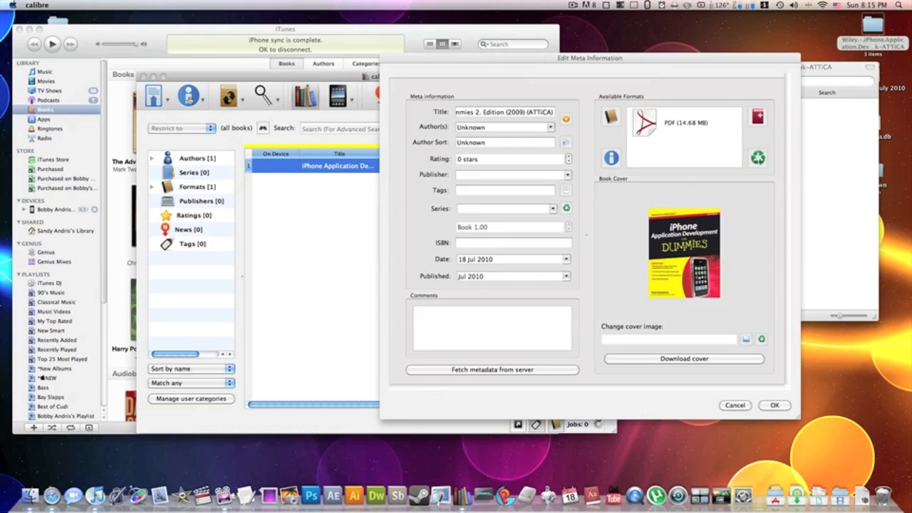
click(518, 107)
triple_click(500, 107)
click(500, 108)
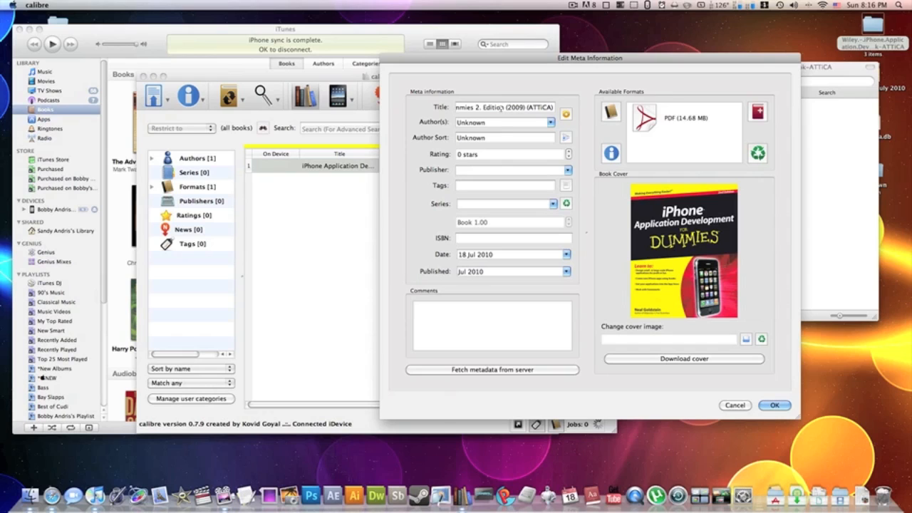
click(491, 106)
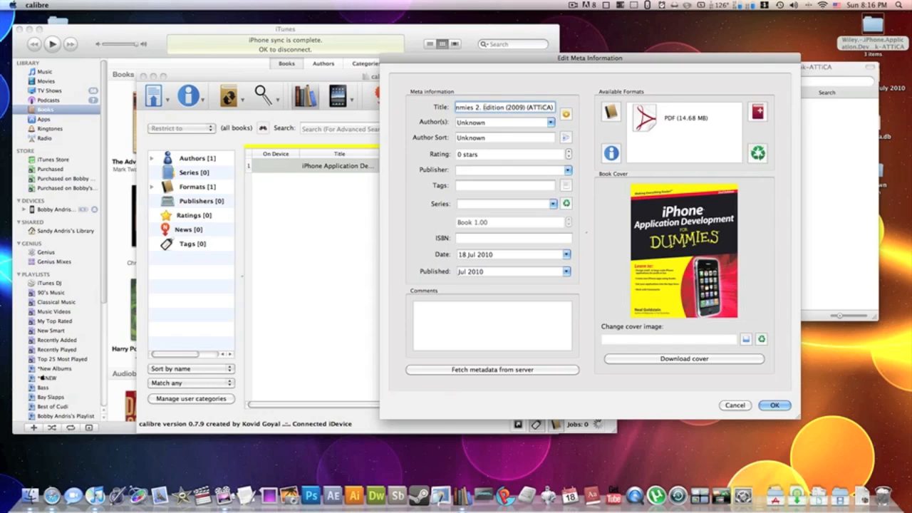
key(Left)
key(Left)
key(Left)
key(Left)
key(Left)
key(Left)
key(Left)
key(Left)
key(Left)
key(Left)
key(Left)
key(Left)
key(Left)
key(Left)
key(Left)
key(Left)
key(Left)
key(Left)
key(Left)
key(Left)
key(Left)
key(Left)
key(Left)
key(Left)
key(Left)
key(Left)
key(Left)
key(Left)
key(Left)
key(Left)
key(Left)
key(Left)
key(Left)
key(Left)
key(Left)
key(Left)
key(Left)
key(Left)
key(Left)
key(Left)
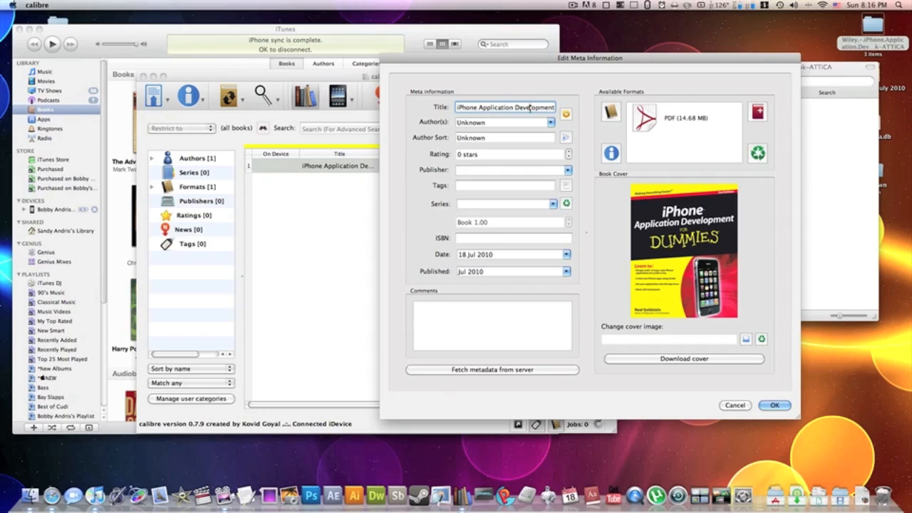
key(Right)
key(Right)
key(Right)
key(Right)
key(Right)
key(Right)
key(Right)
key(Right)
key(Right)
key(Right)
key(Right)
key(Right)
key(Right)
key(Right)
key(Right)
key(Right)
key(Right)
key(Right)
key(Right)
key(Right)
key(Right)
key(Right)
key(Right)
key(Right)
key(Right)
key(Right)
key(Right)
key(Right)
key(Right)
key(Right)
key(Right)
key(Right)
key(Right)
key(Right)
key(Right)
key(Right)
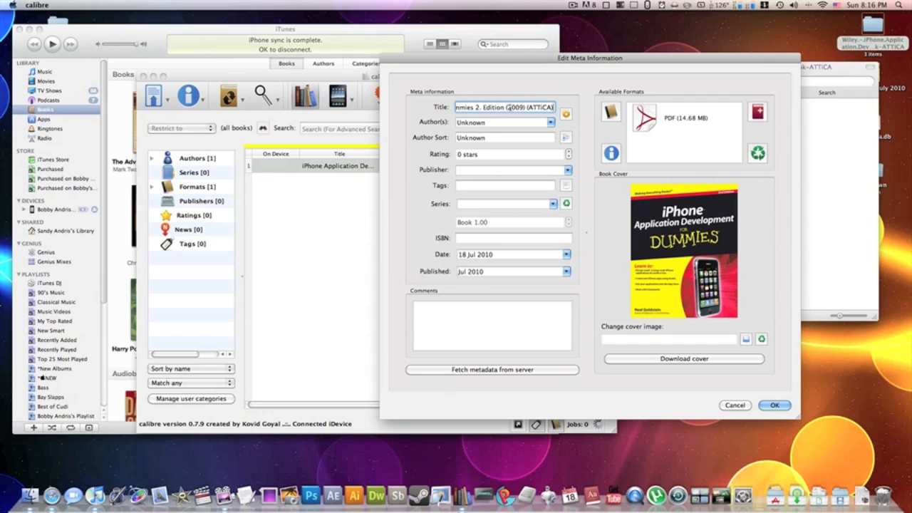
drag(504, 126, 553, 127)
key(BackSpace)
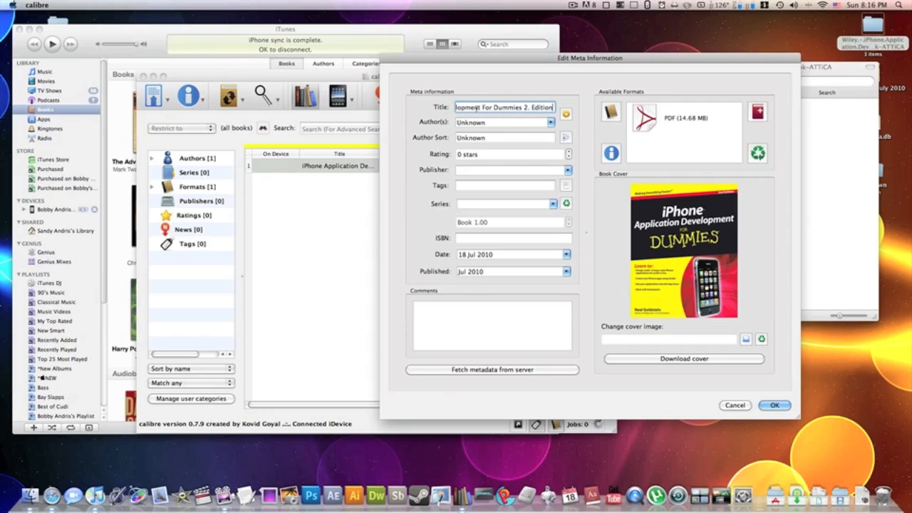
Clear the book's Author Sort value and check the Series choices, leaving the series empty
click(501, 122)
double_click(507, 123)
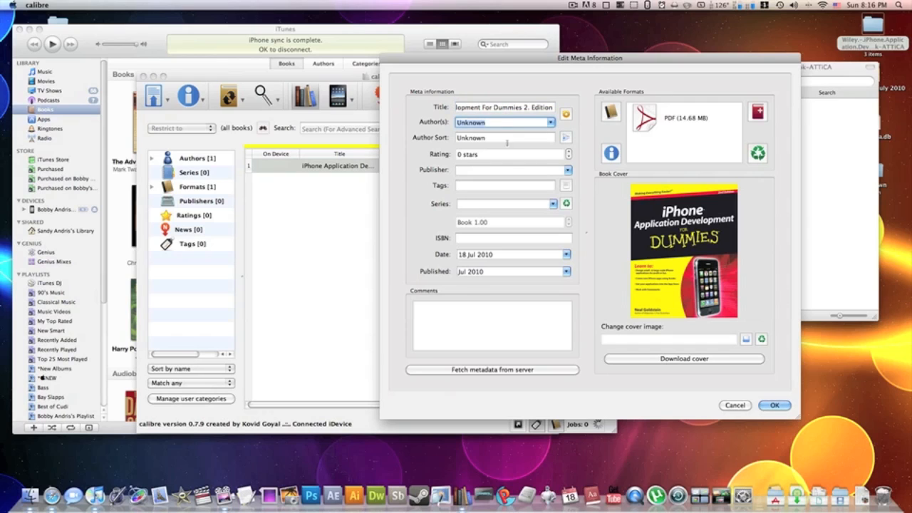
click(497, 139)
double_click(498, 138)
key(BackSpace)
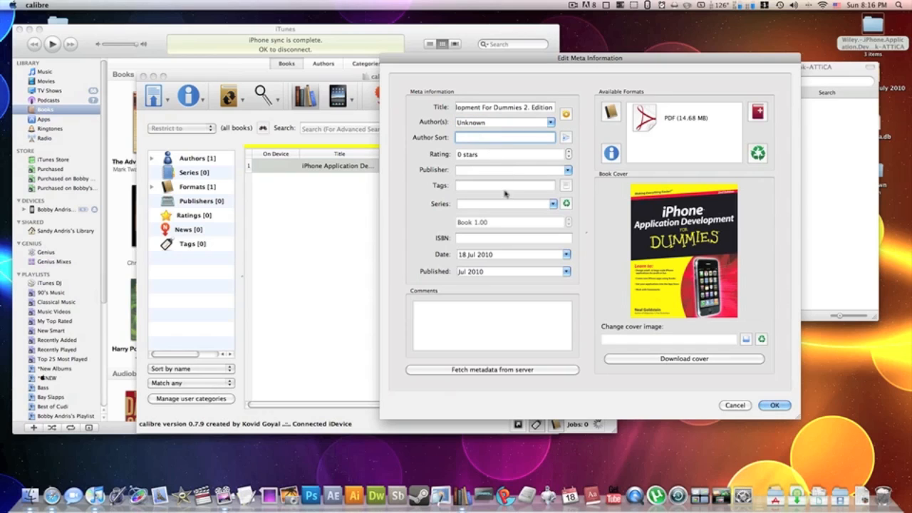
click(553, 205)
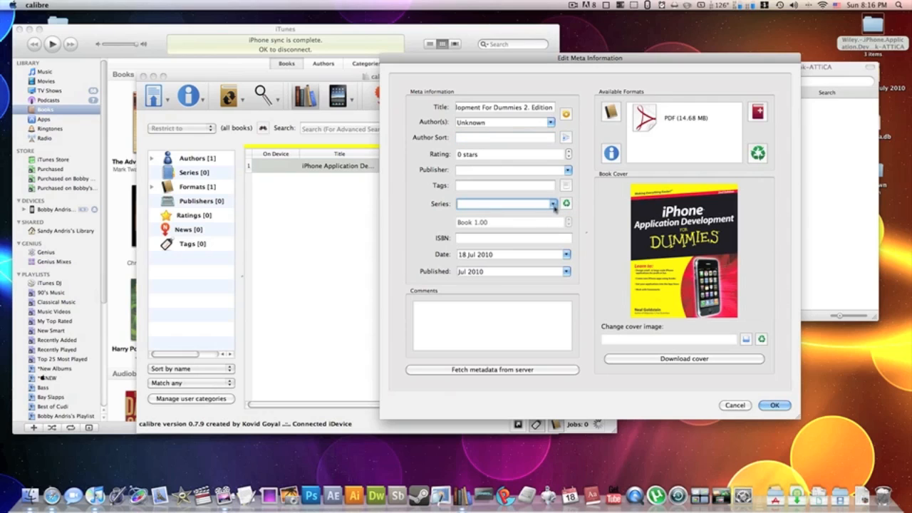
click(537, 212)
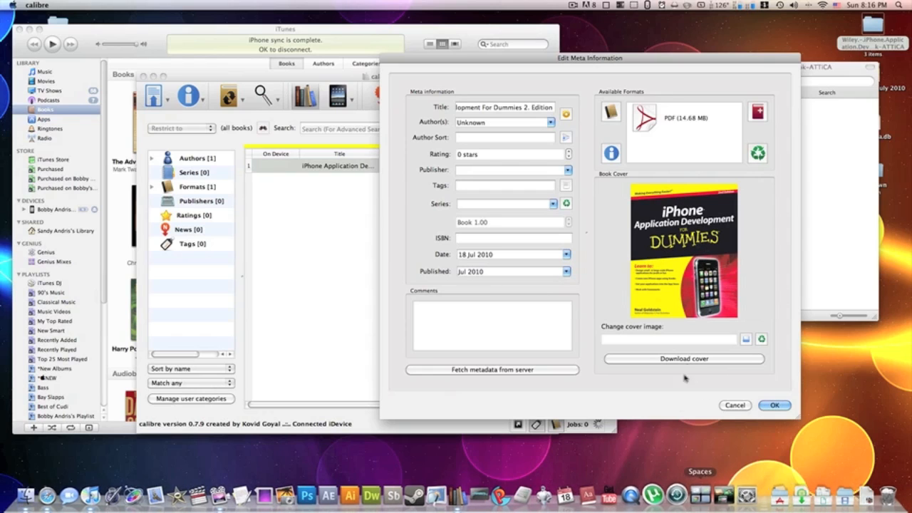
Browse the home folder for a replacement cover image, cancel the choice and save the book's metadata
click(745, 340)
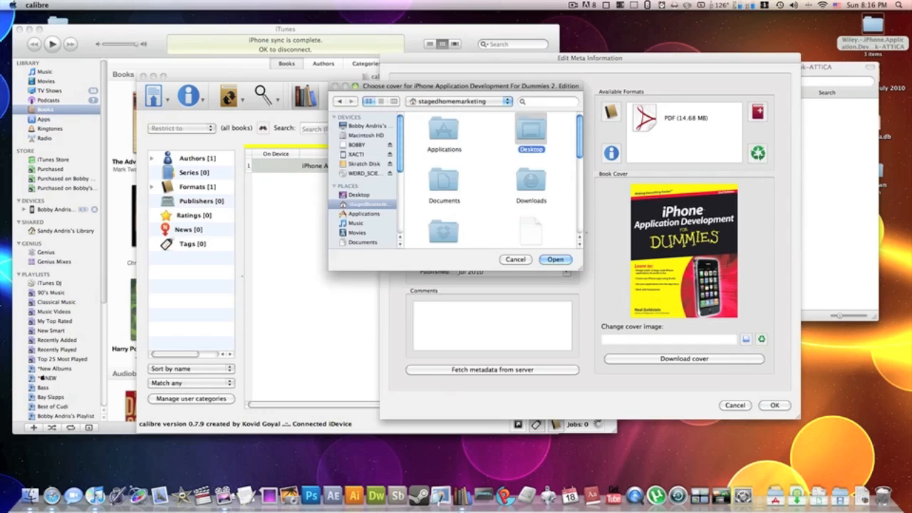
scroll(511, 184, down, 3)
click(515, 259)
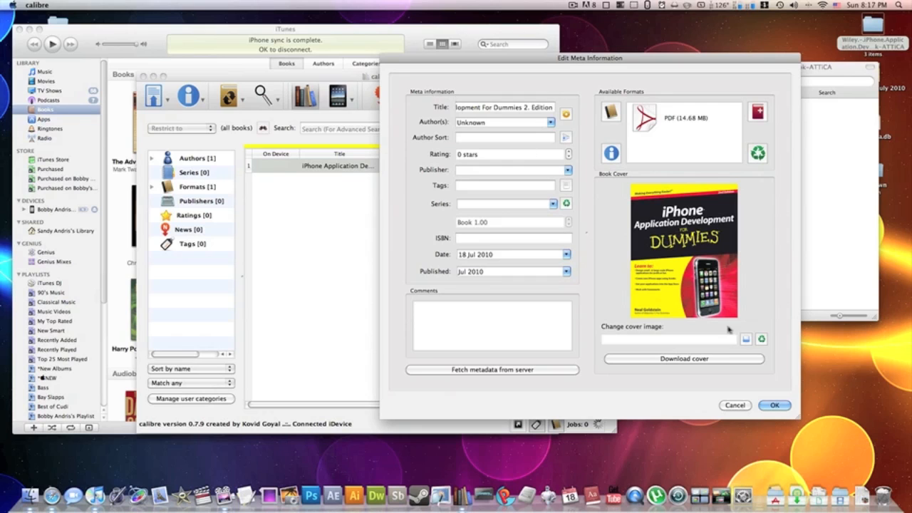
click(775, 405)
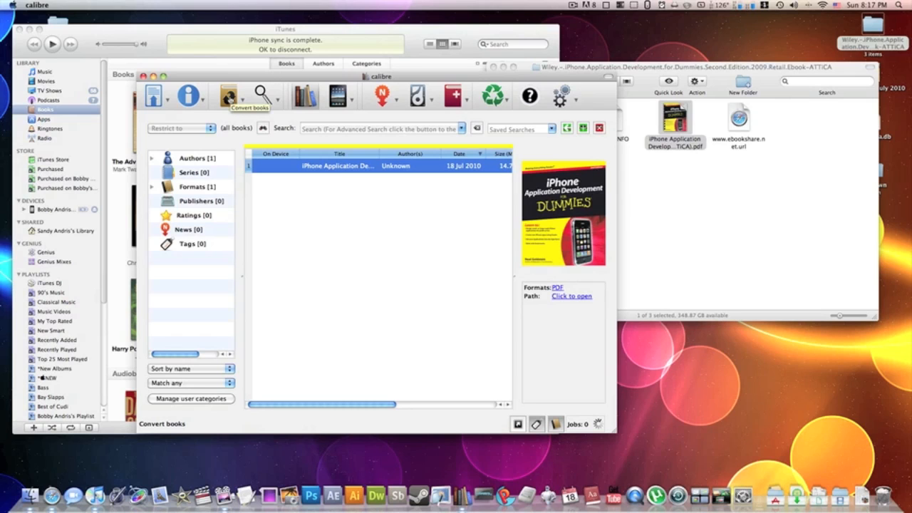
Try to convert the selected book with PDF as input format and EPUB as output format
click(228, 97)
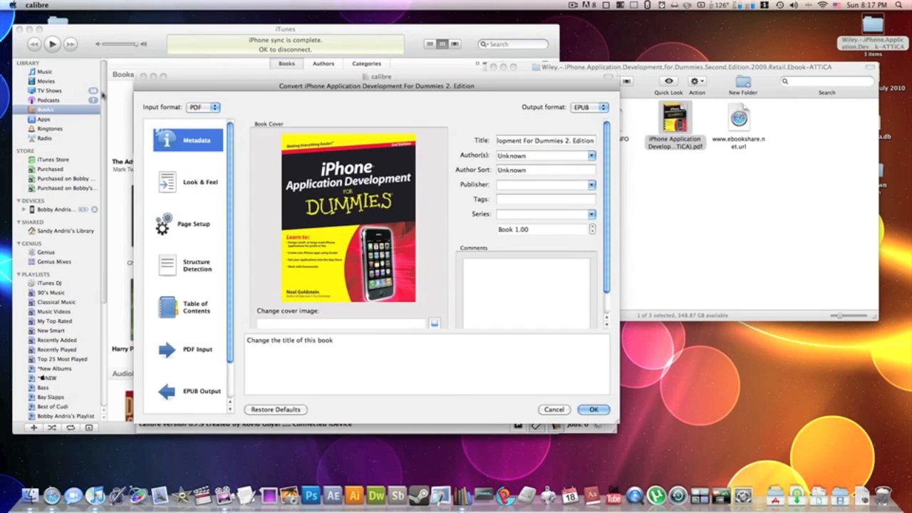
click(203, 107)
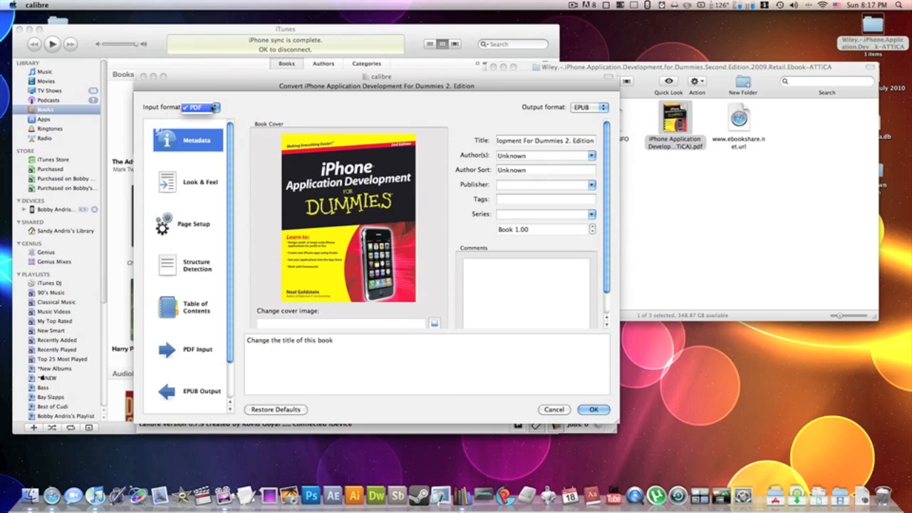
click(197, 108)
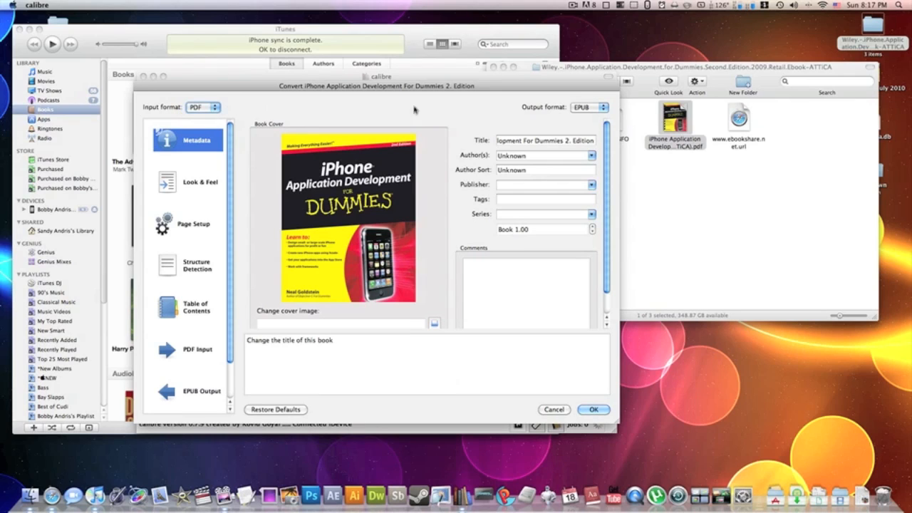
click(594, 107)
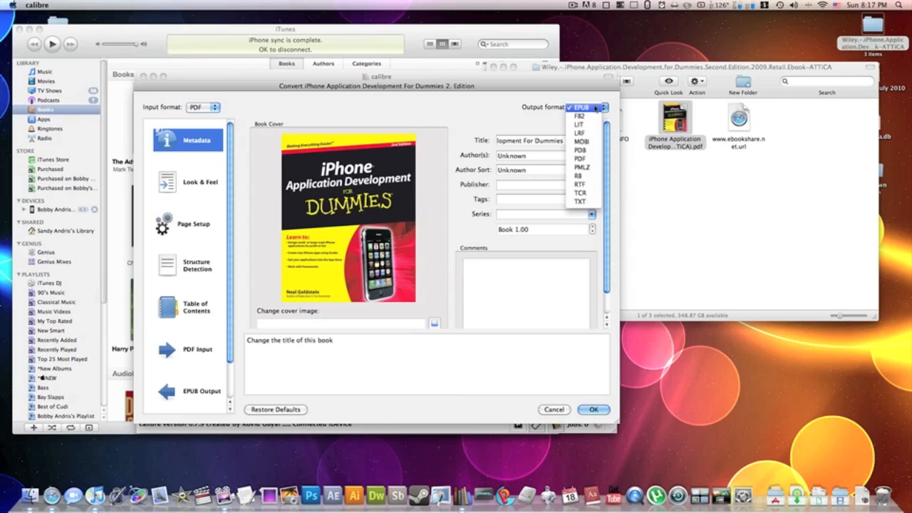
click(595, 109)
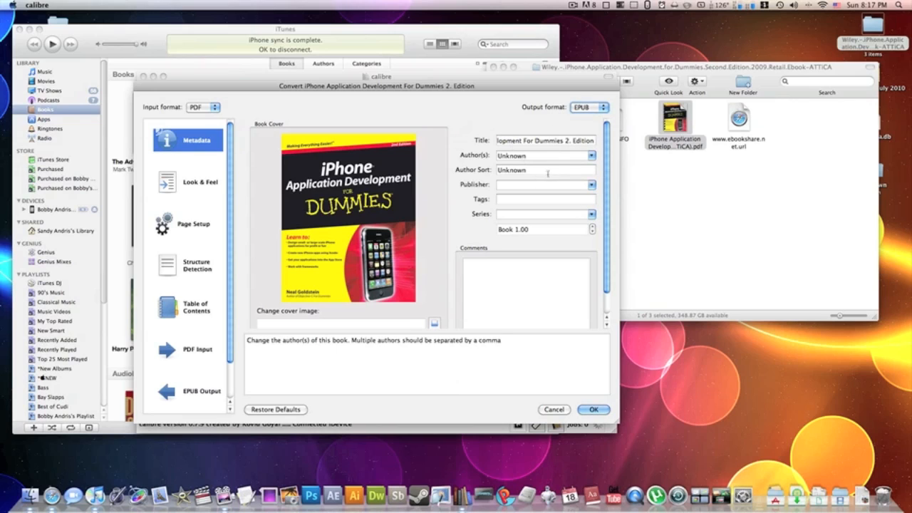
click(594, 409)
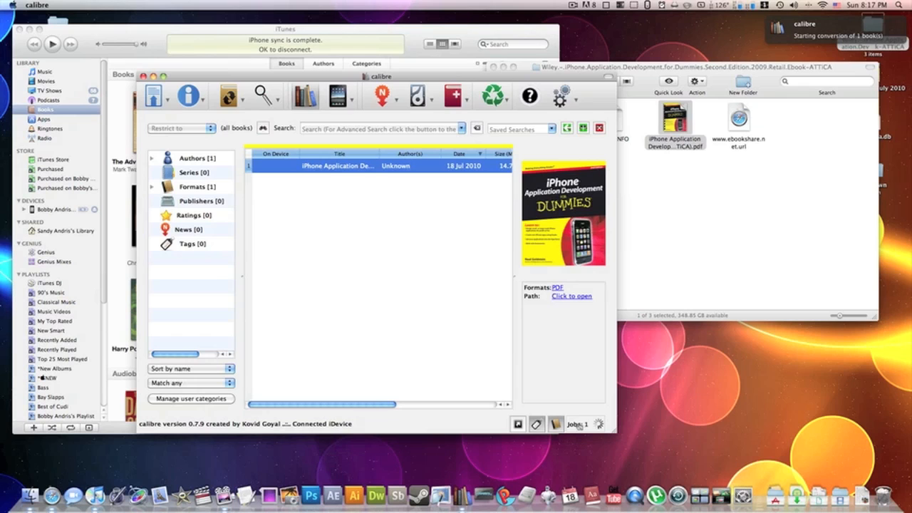
Reopen calibre from the problem report and dismiss the device notification
key(super+h)
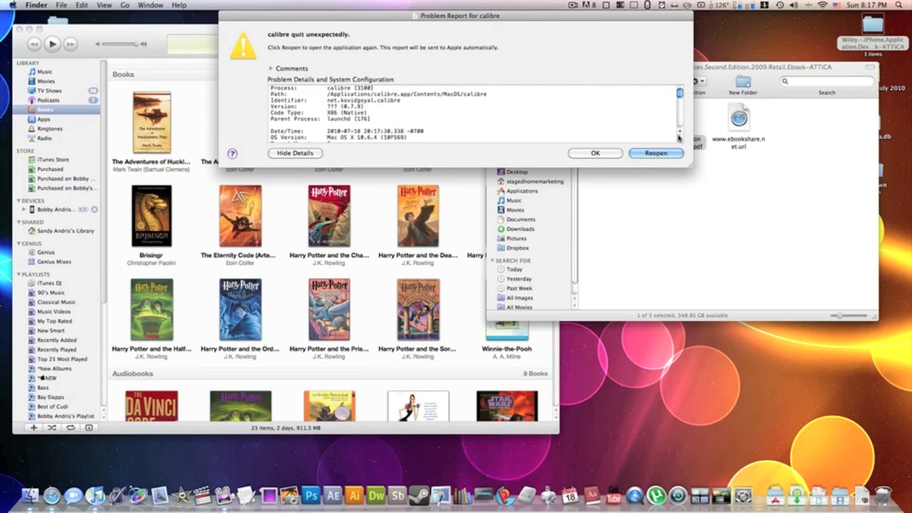
click(657, 153)
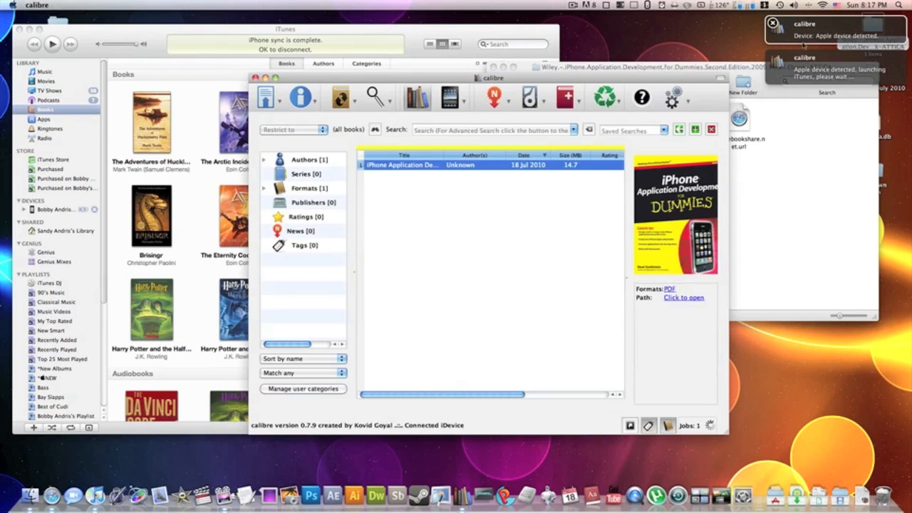
click(772, 23)
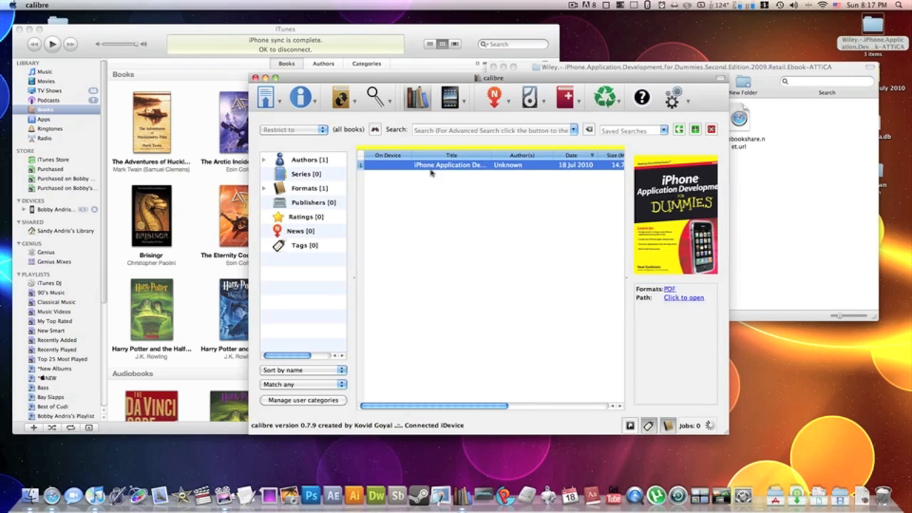
Convert the iPhone Application Development book from PDF to EPUB, follow the conversion in the jobs list and close the list when finished
click(342, 99)
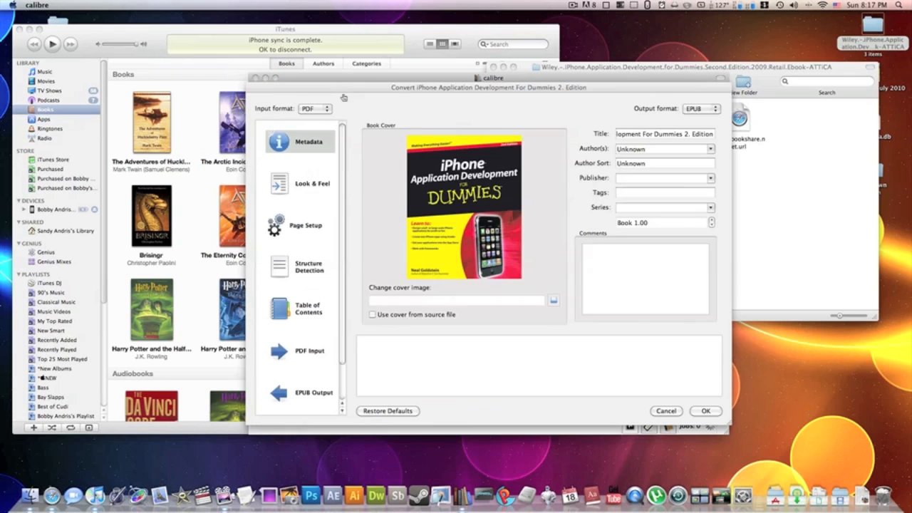
click(703, 411)
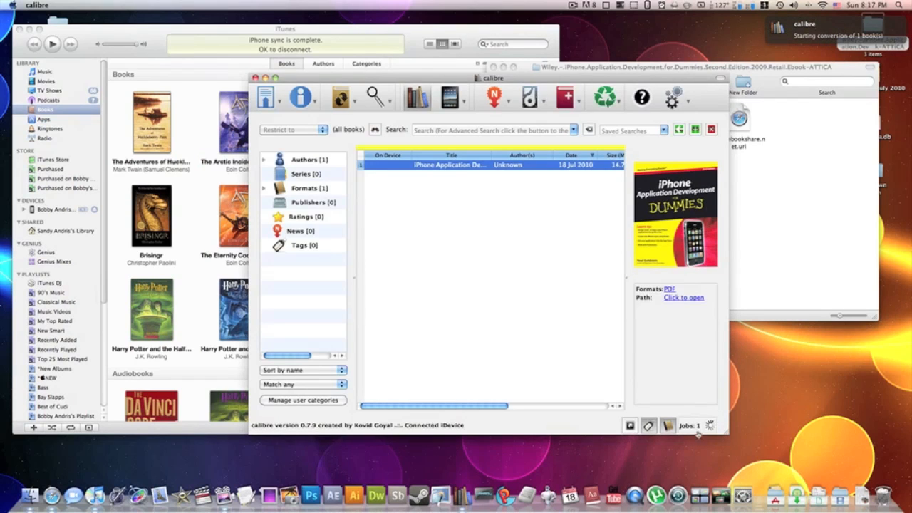
click(692, 427)
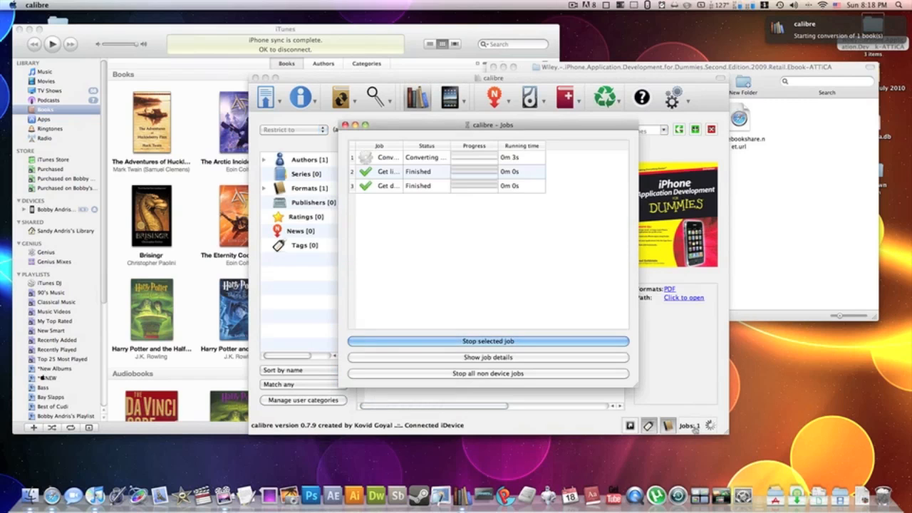
click(415, 178)
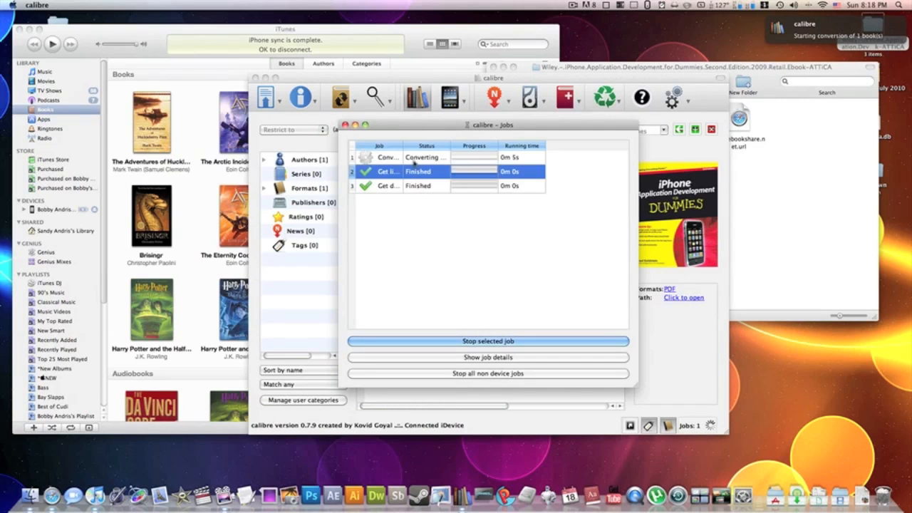
click(415, 159)
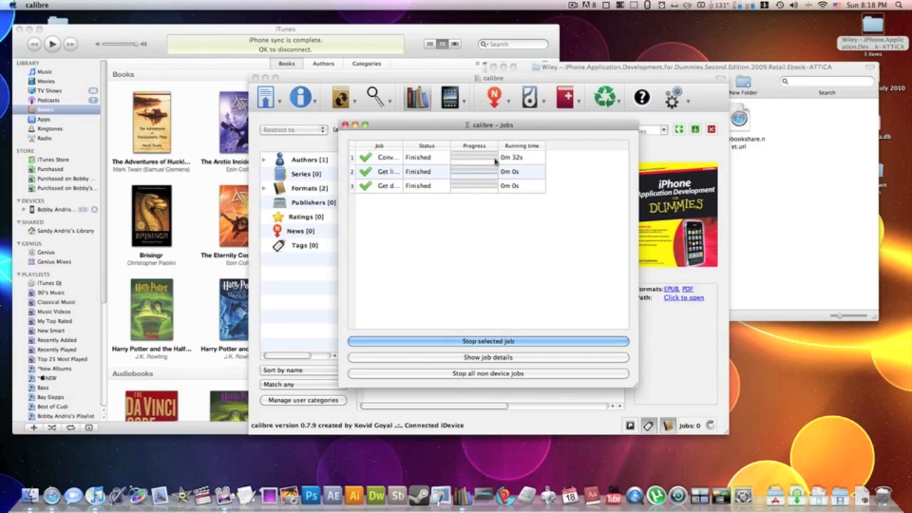
drag(459, 126, 523, 146)
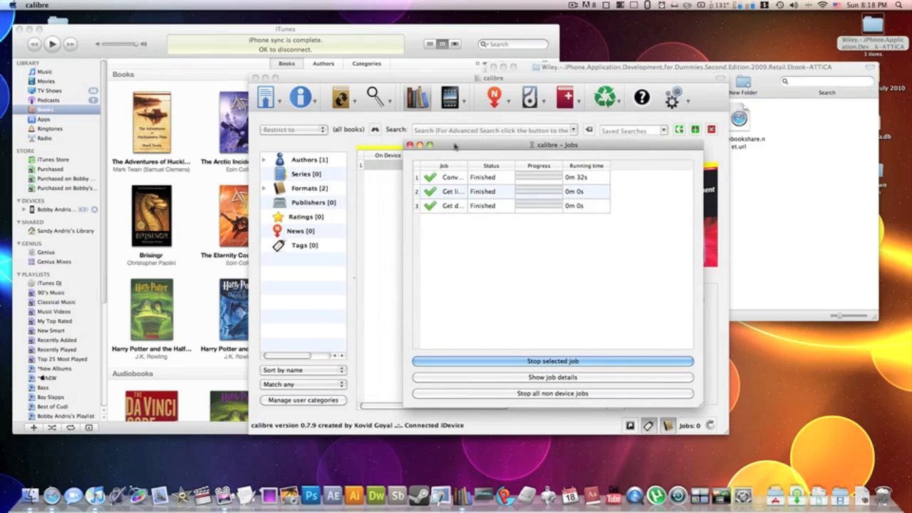
click(478, 177)
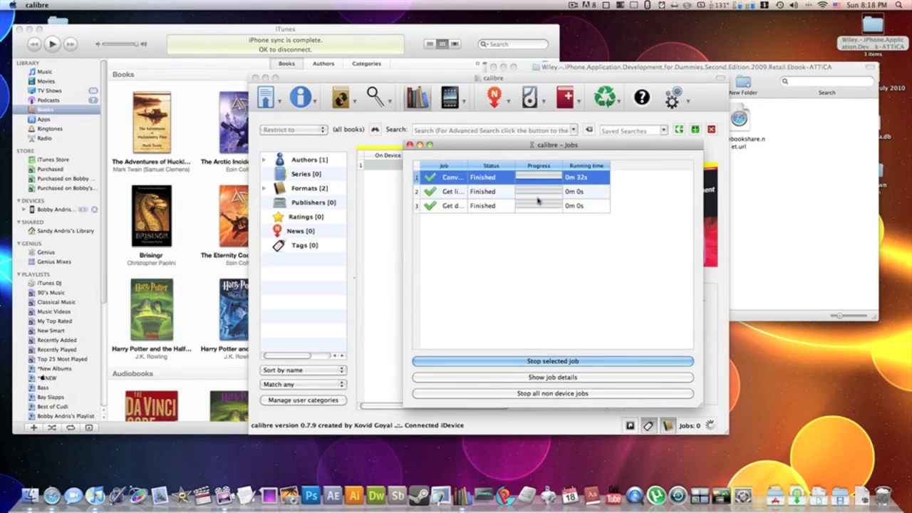
click(409, 144)
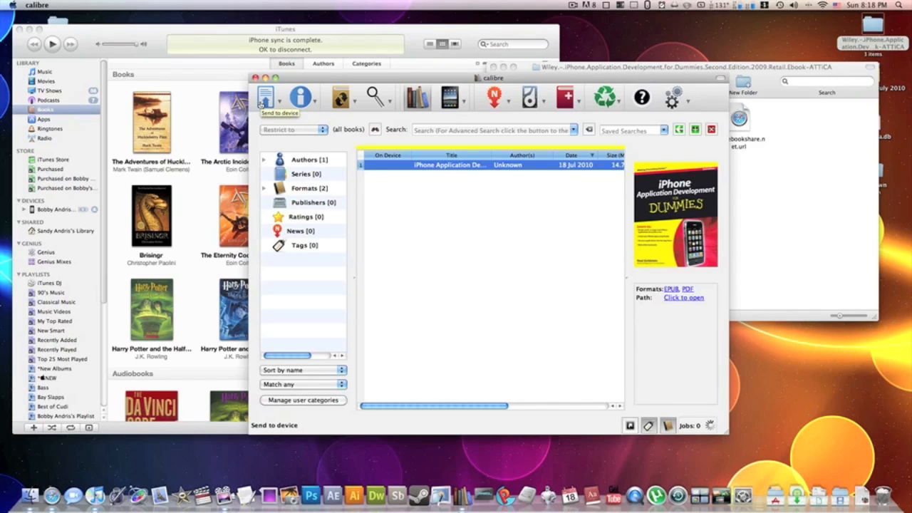
Quit calibre and close the Wiley iPhone Application Development folder window to uncover the desktop files
click(41, 6)
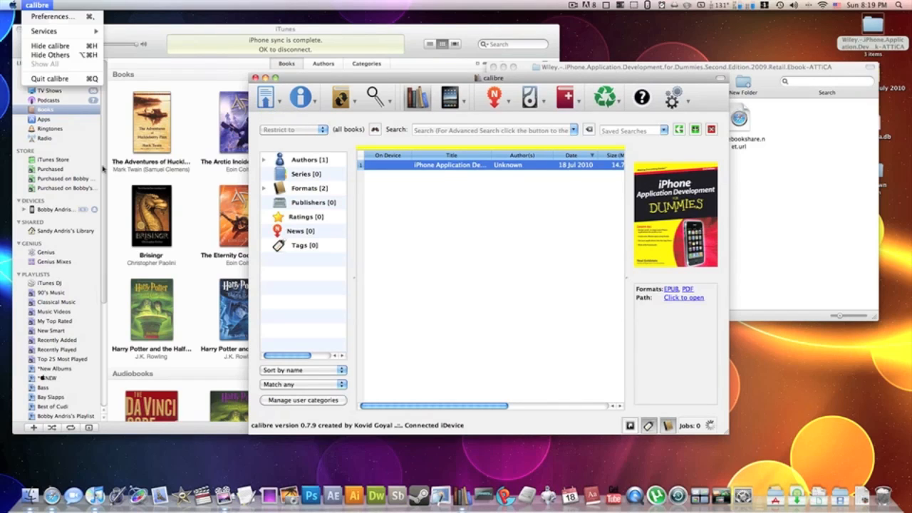
click(57, 81)
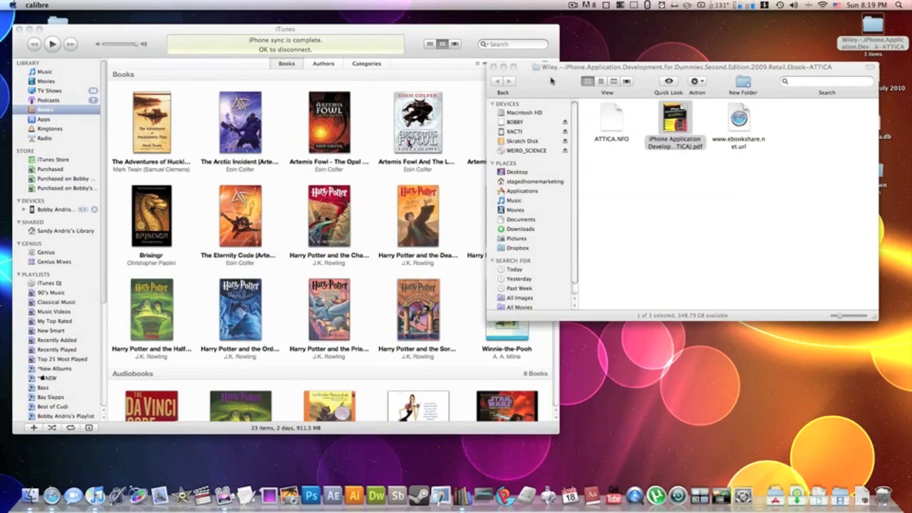
click(550, 76)
drag(548, 75, 504, 143)
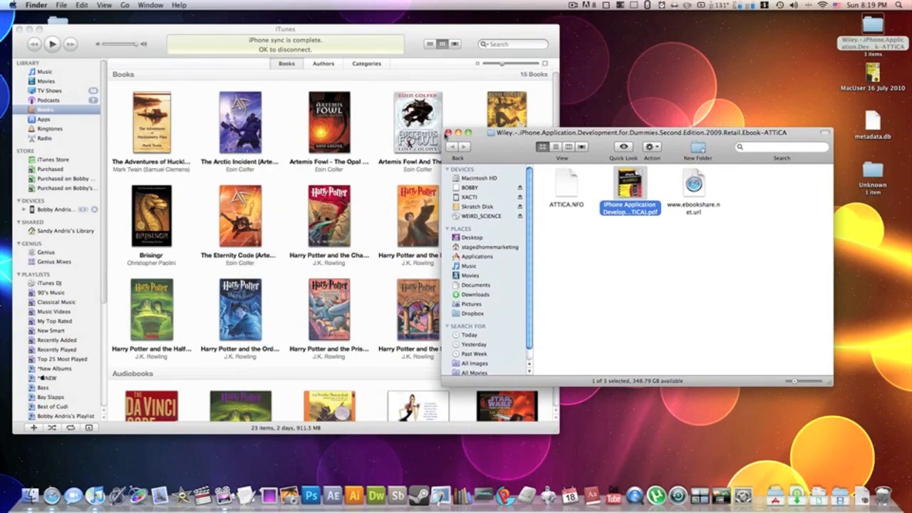
click(448, 135)
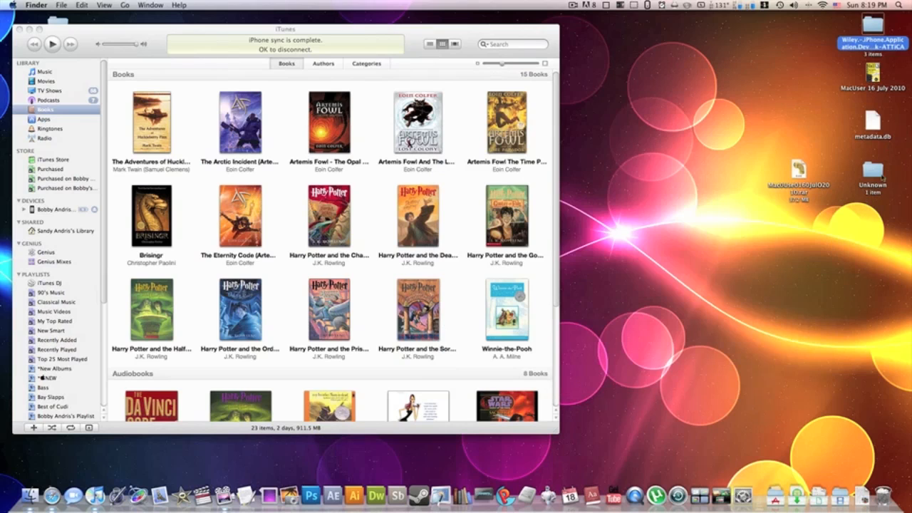
Open the Unknown folder on the desktop and the iPhone Application Development book folder inside it
click(873, 171)
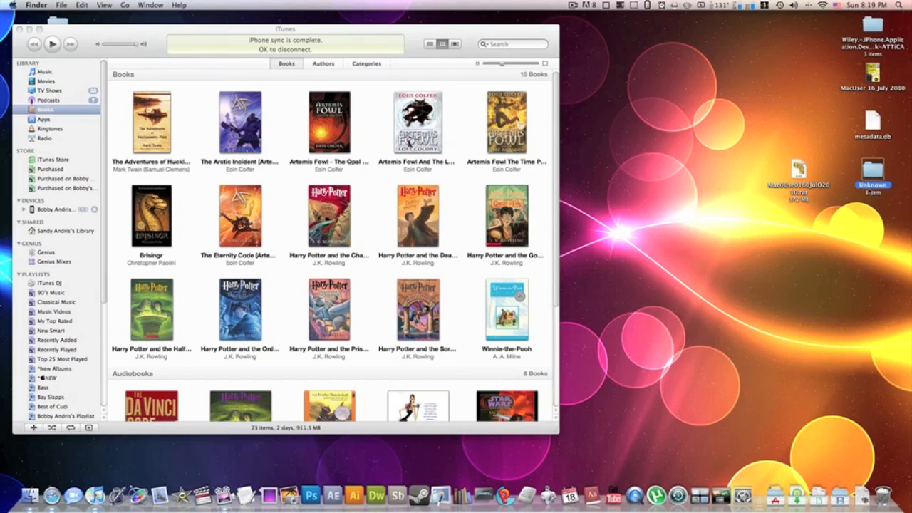
click(873, 170)
click(898, 5)
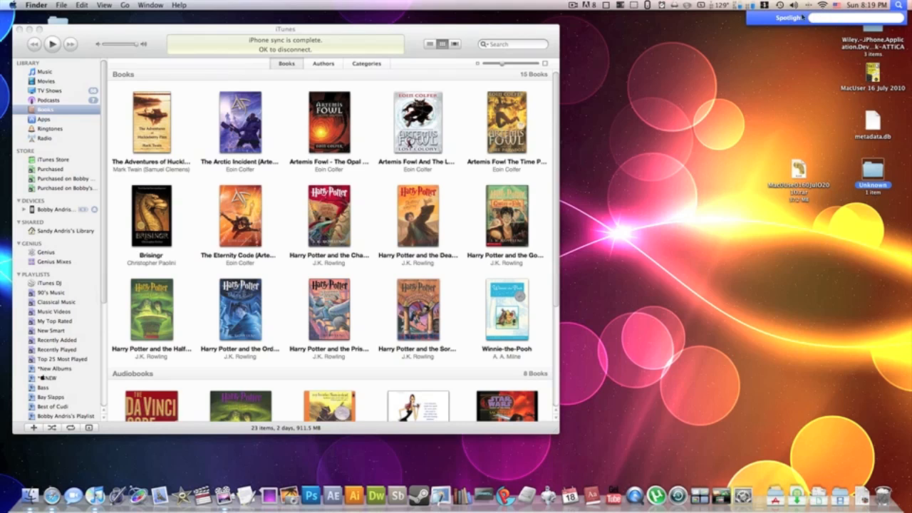
click(861, 177)
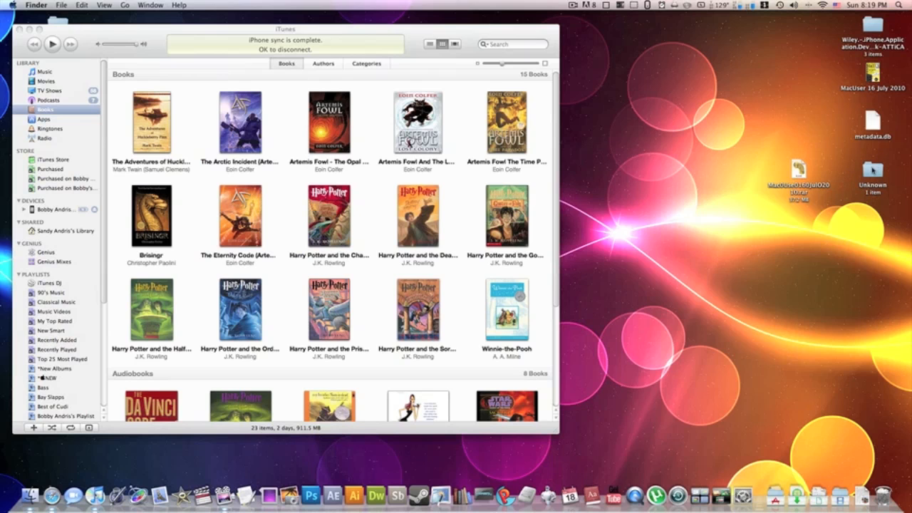
click(873, 171)
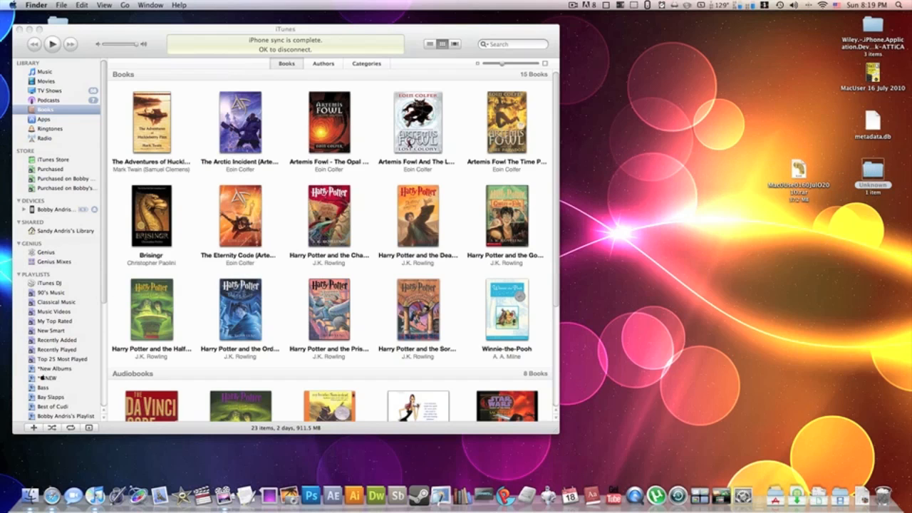
double_click(873, 171)
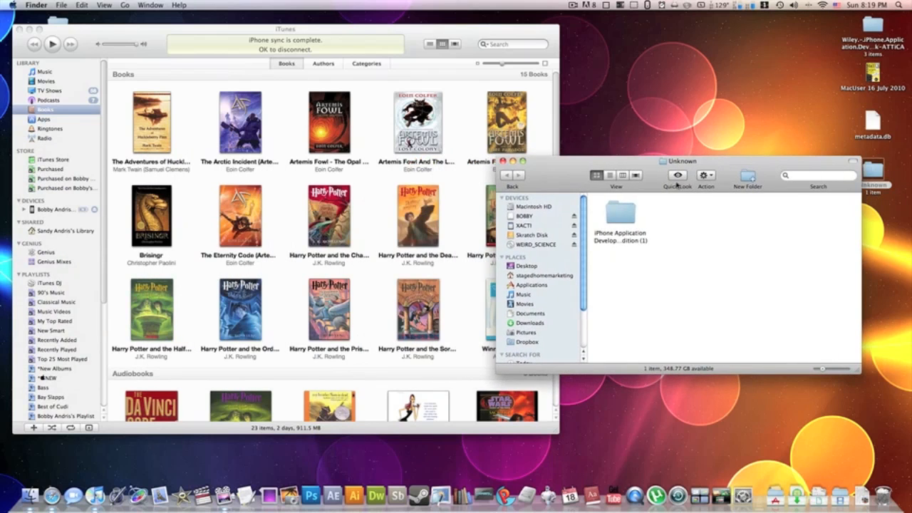
double_click(621, 215)
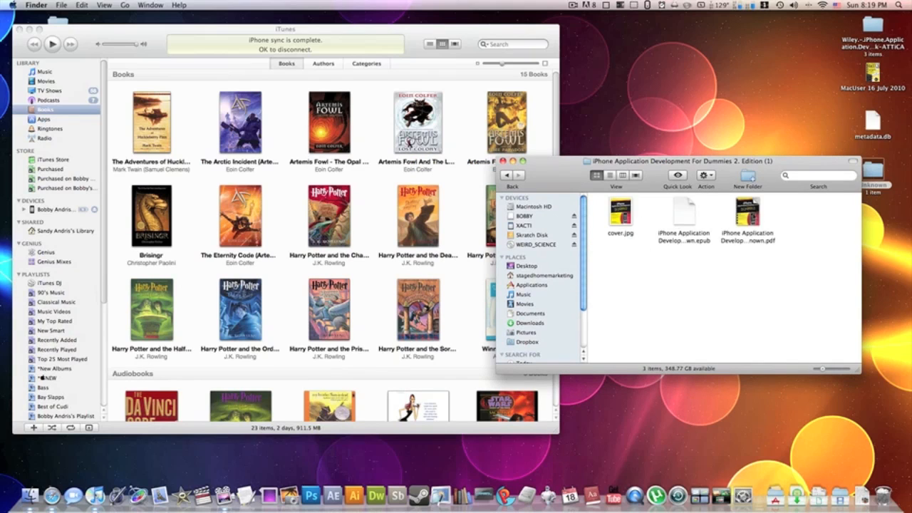
Preview the book's PDF and its cover image stored in the same folder as the converted EPUB
click(679, 205)
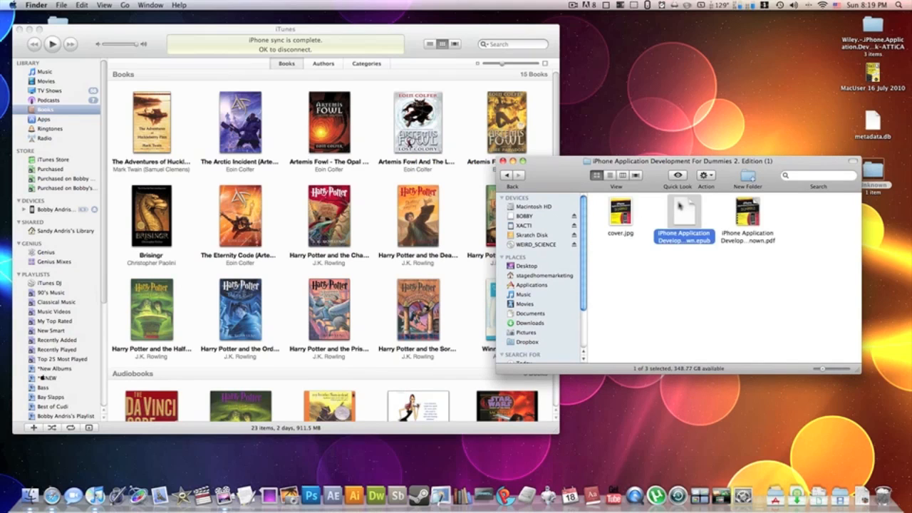
click(771, 218)
key(space)
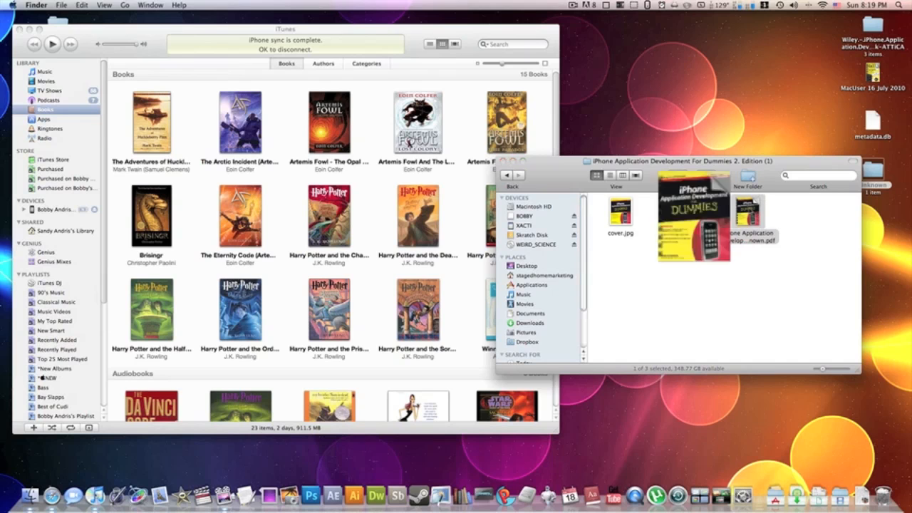
key(space)
key(Left)
key(Left)
key(space)
key(space)
Add the iPhone Application Development EPUB file to the iTunes Books library and close the book's folder window
click(683, 213)
drag(683, 213, 305, 187)
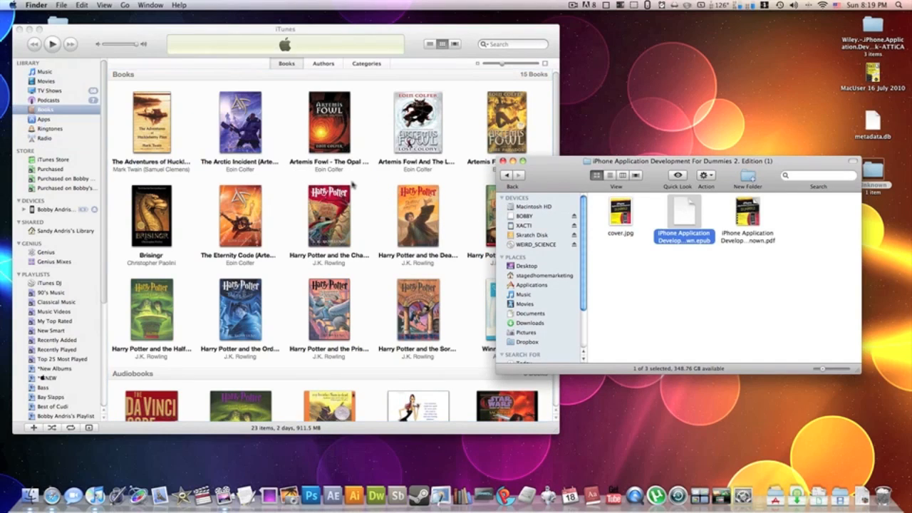
click(503, 249)
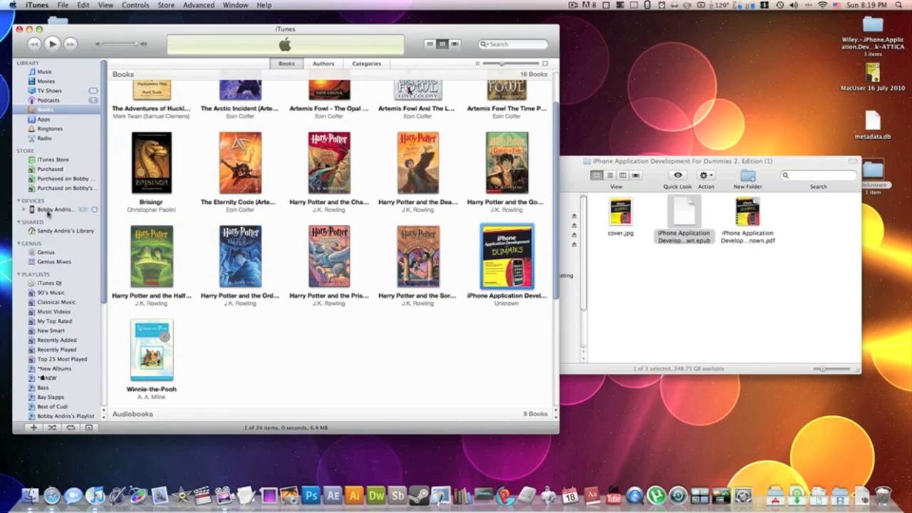
click(653, 164)
click(709, 309)
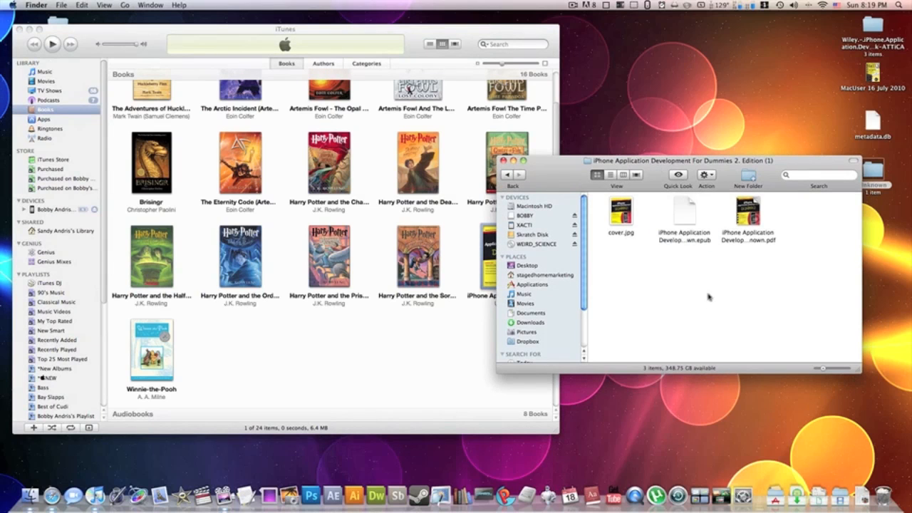
click(503, 161)
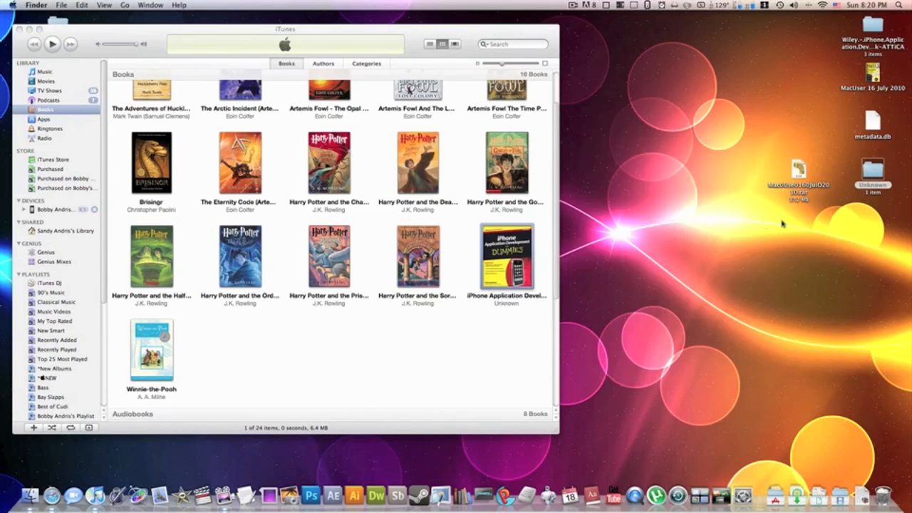
Preview the MacUser 16 July 2010 PDF from the desktop, add it to the iTunes Books library and check the listed titles
click(874, 74)
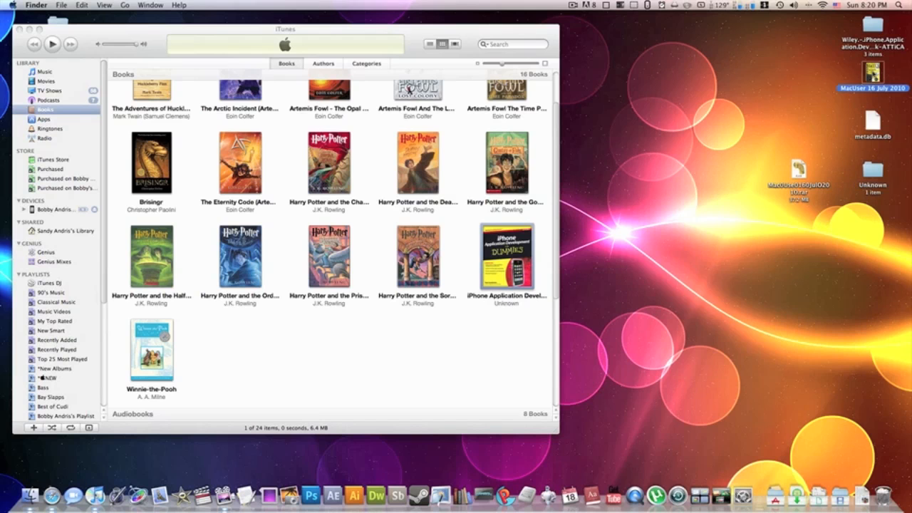
key(space)
key(space)
drag(874, 75, 352, 202)
scroll(360, 203, down, 5)
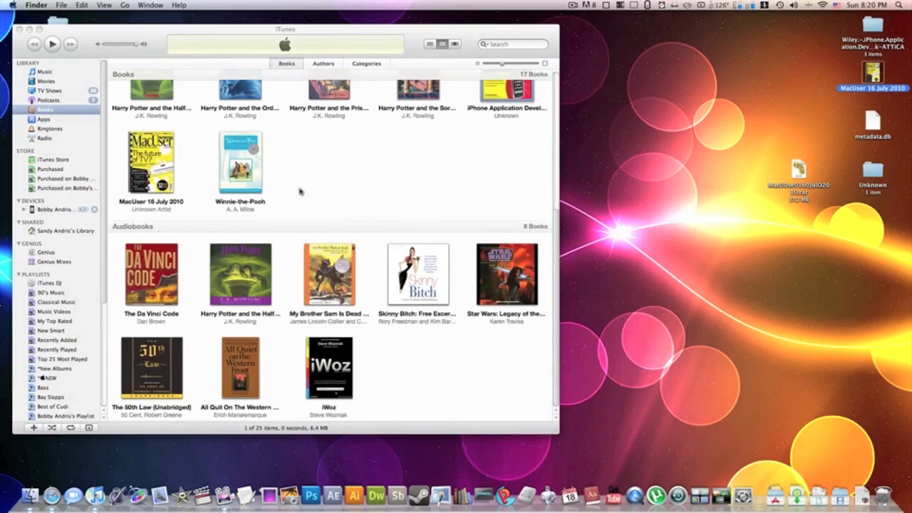
scroll(302, 192, up, 5)
click(377, 350)
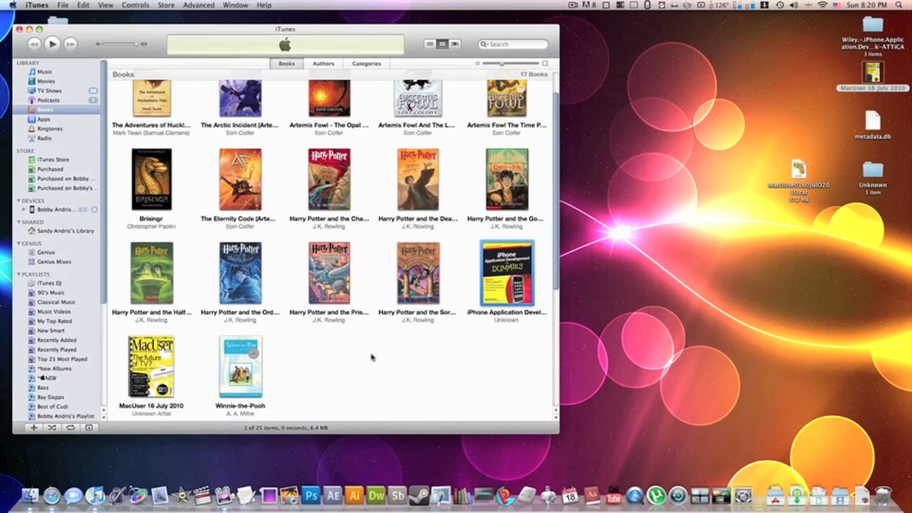
scroll(372, 356, up, 1)
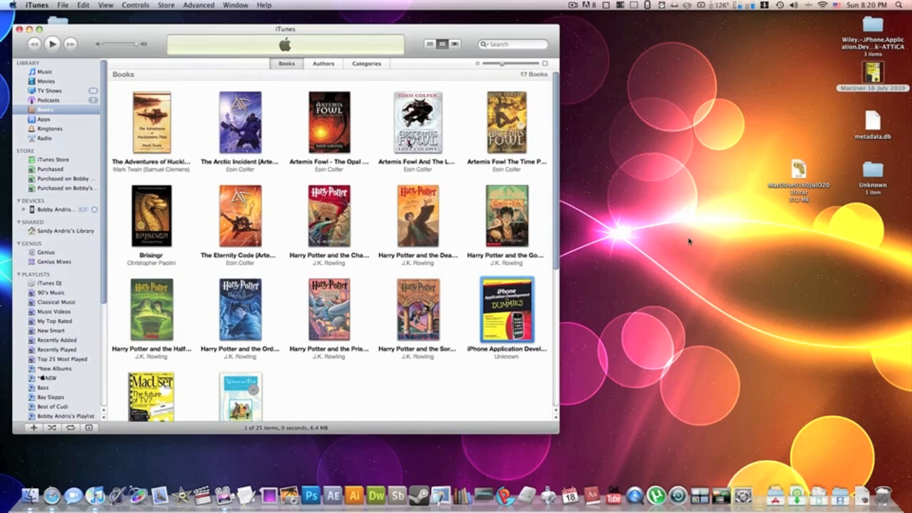
Reposition the iTunes window near the middle of the desktop so the eBooks folders are uncovered
drag(269, 29, 422, 38)
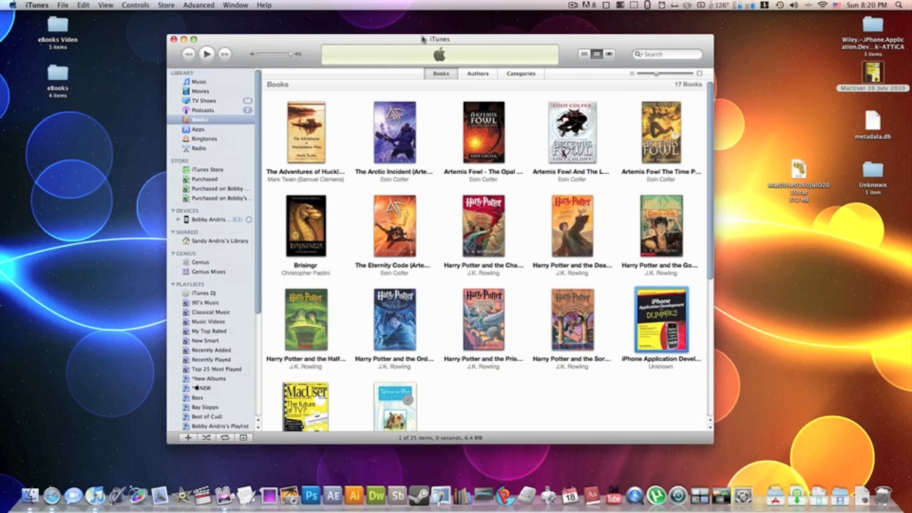
click(572, 5)
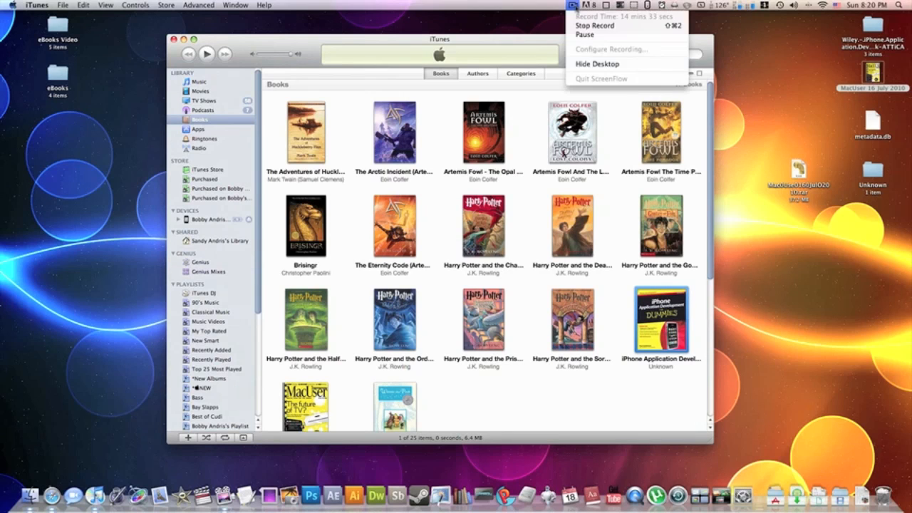
click(575, 6)
drag(543, 43, 514, 45)
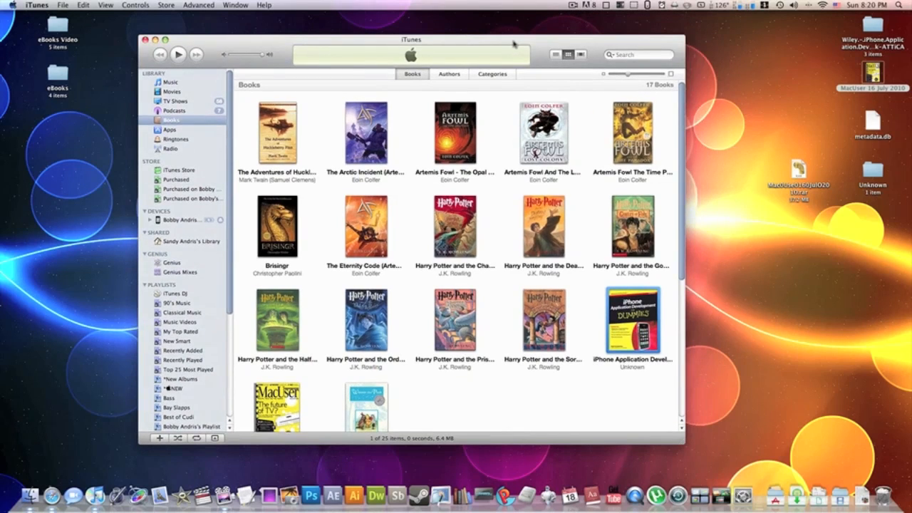